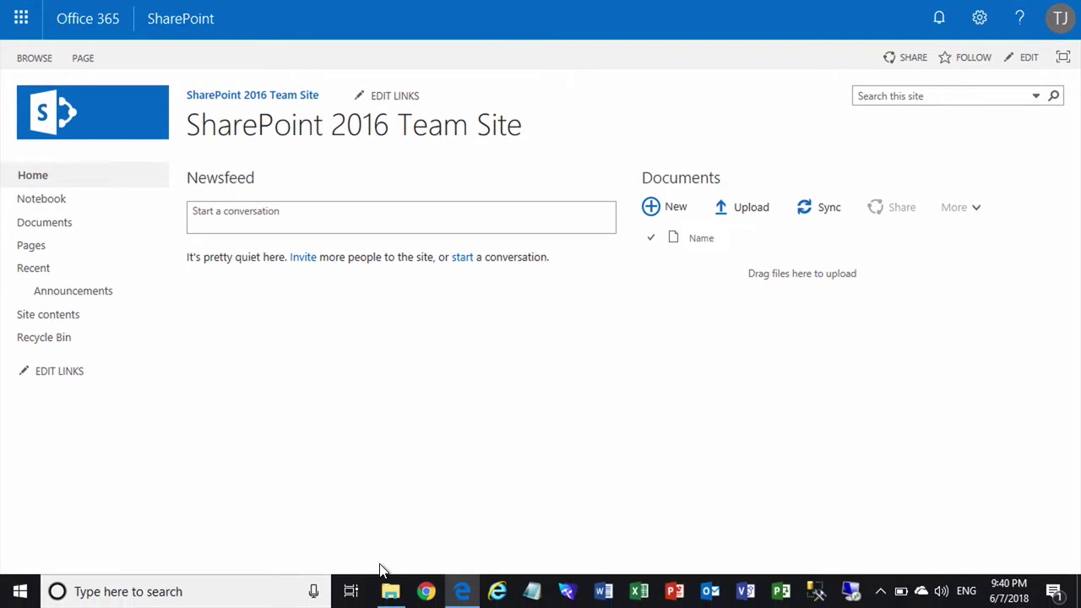
- Drag Composers.docx and Composers.pptx from the SharePoint Class Files folder into the Documents library
click(390, 593)
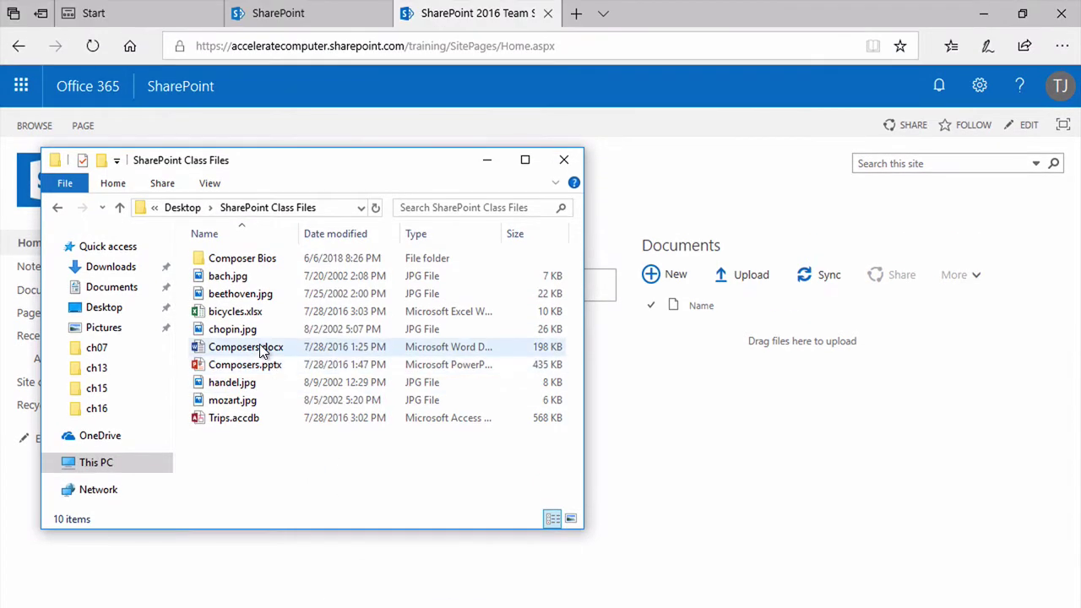
click(259, 280)
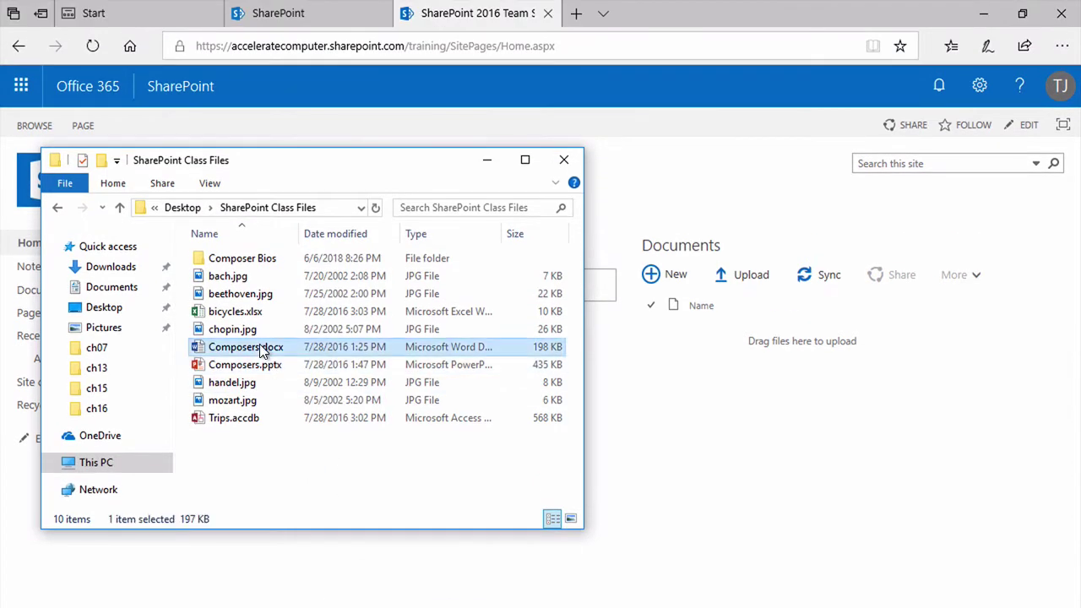
ctrl+click(258, 364)
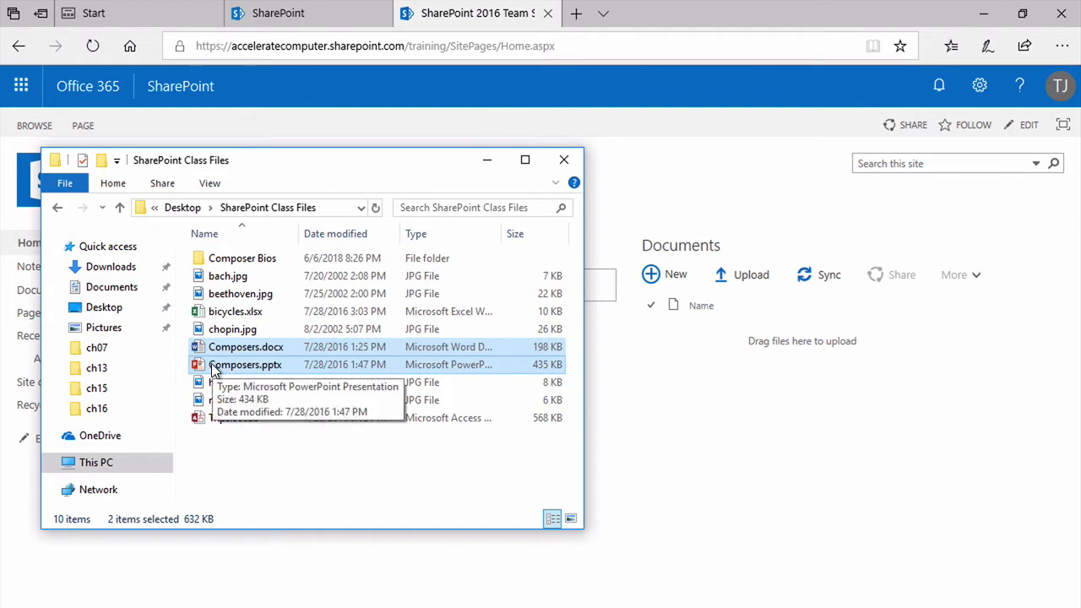
drag(213, 371, 790, 346)
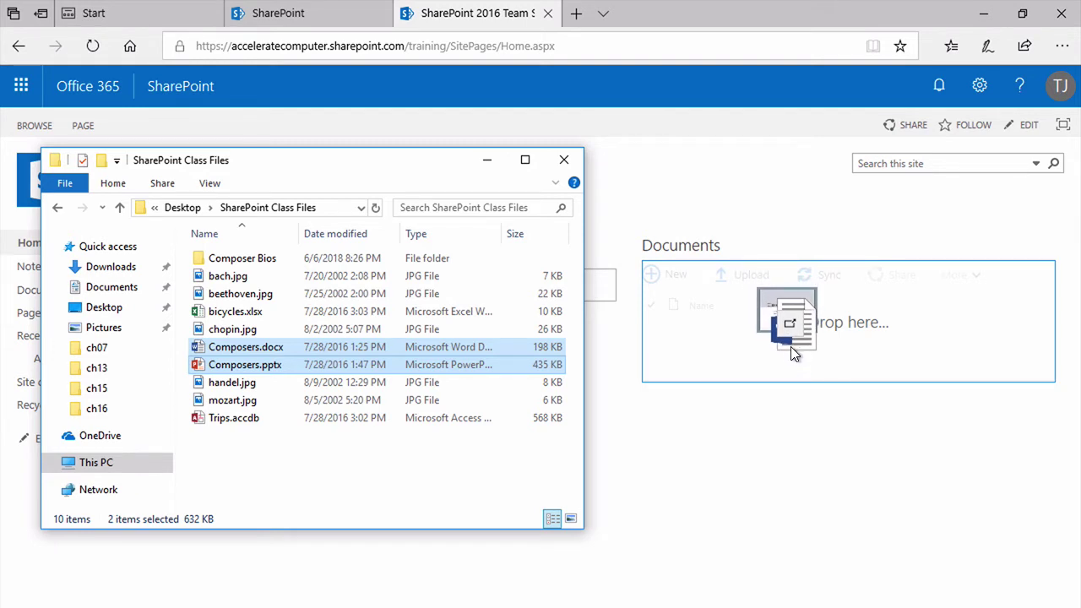
drag(791, 346, 791, 346)
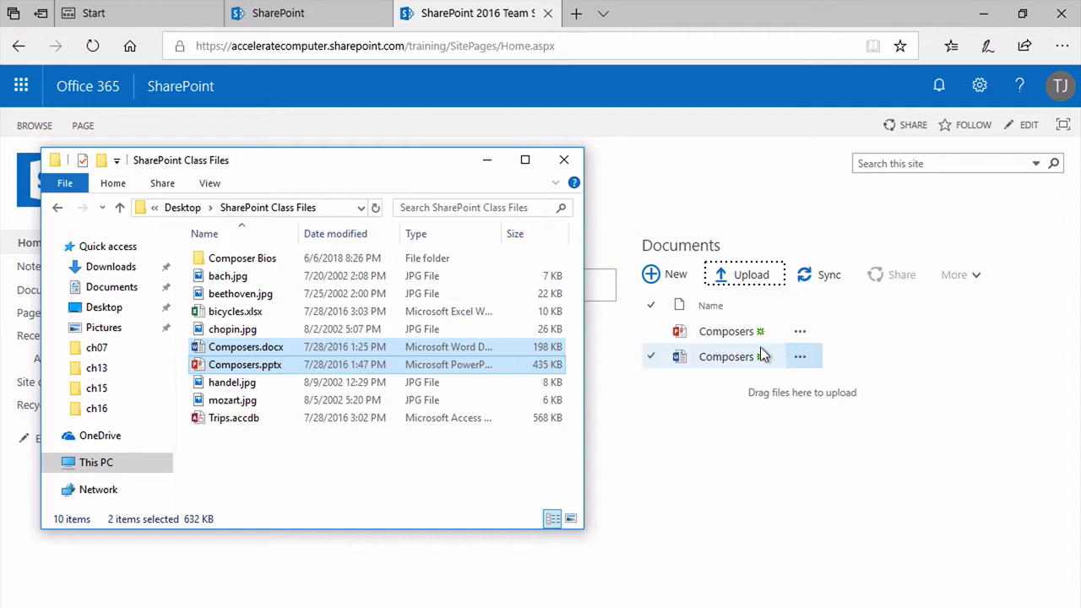
- Upload bach.jpg and beethoven.jpg from Desktop > SharePoint Class Files into the library
click(698, 420)
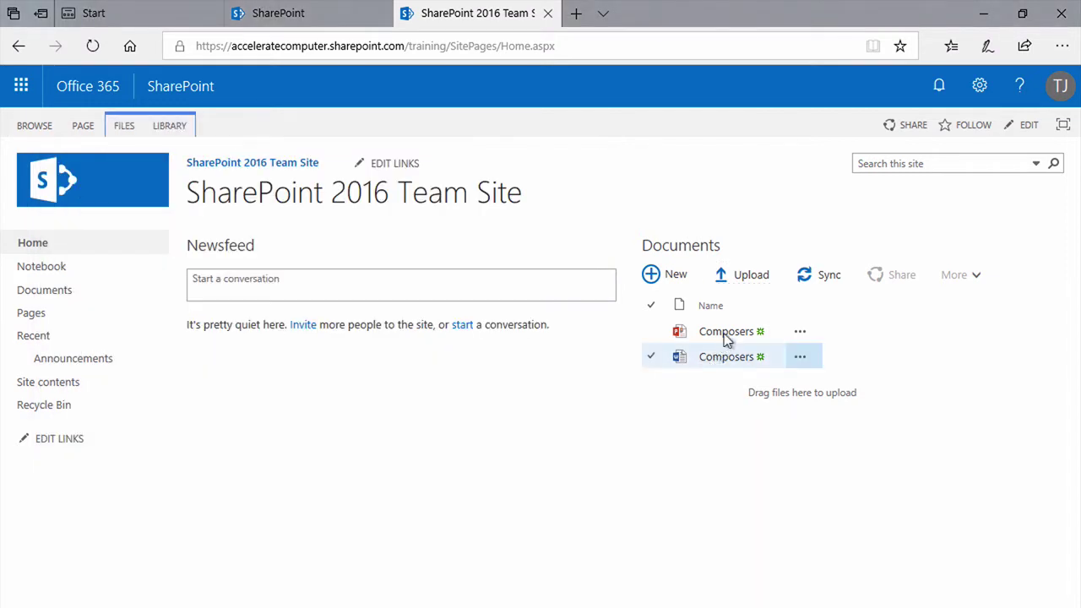
click(751, 277)
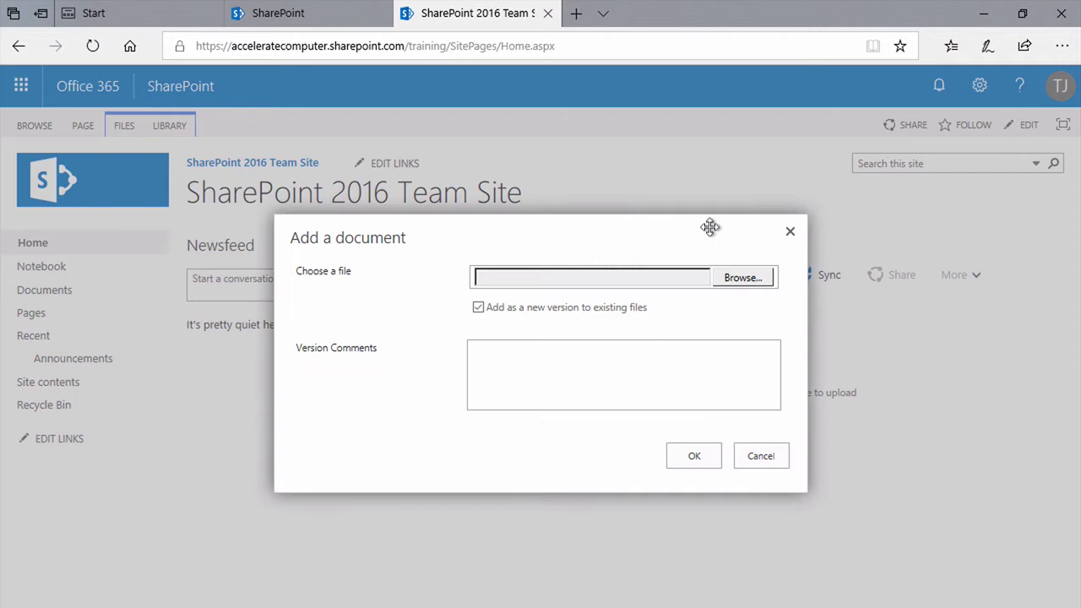
click(743, 281)
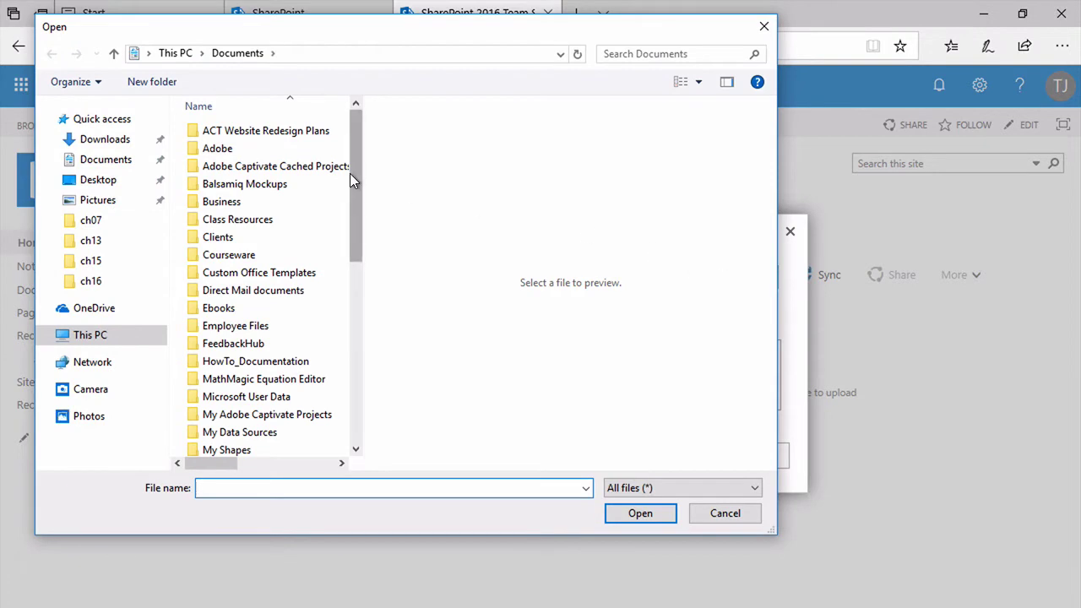
click(90, 185)
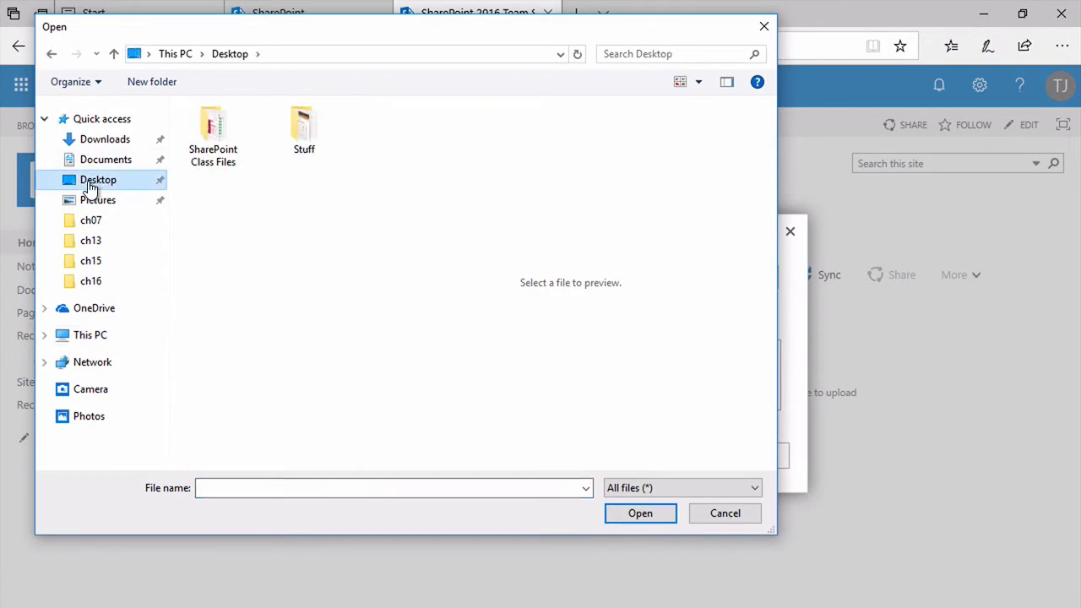
double_click(212, 137)
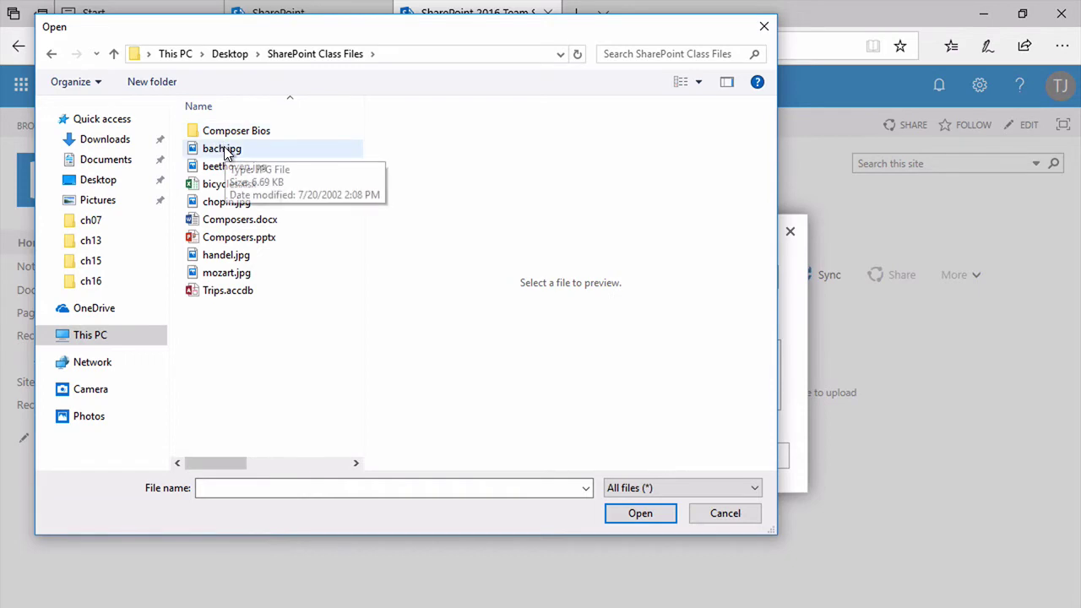
click(224, 151)
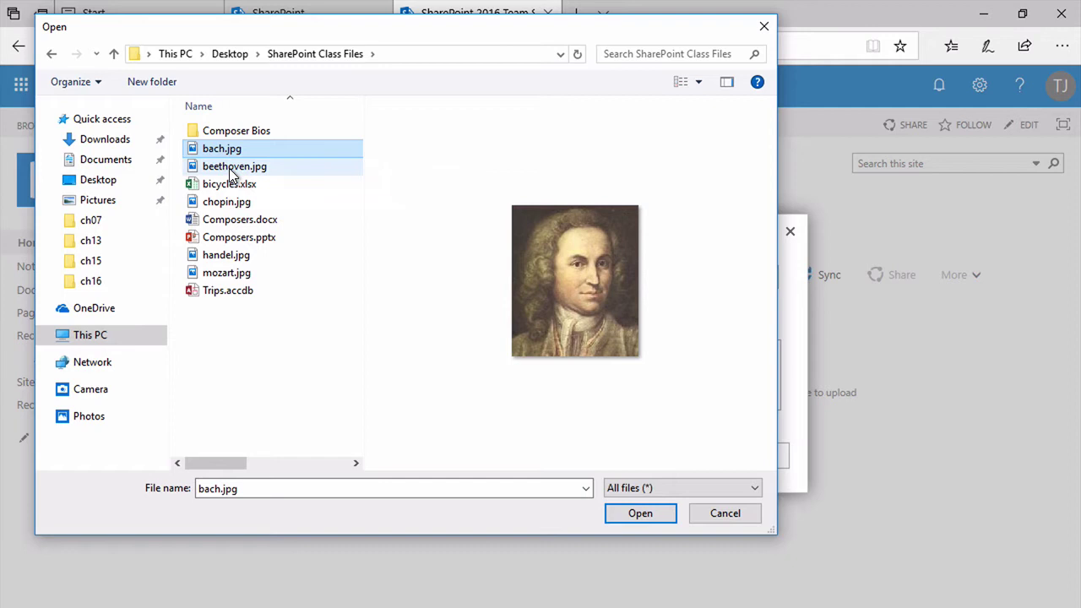
ctrl+click(230, 167)
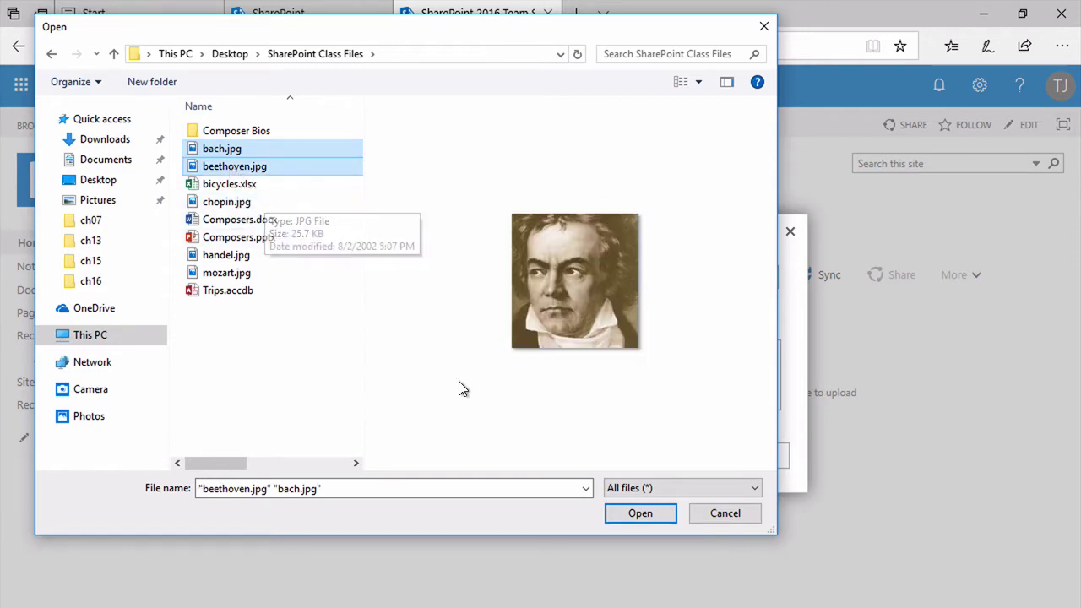
click(636, 513)
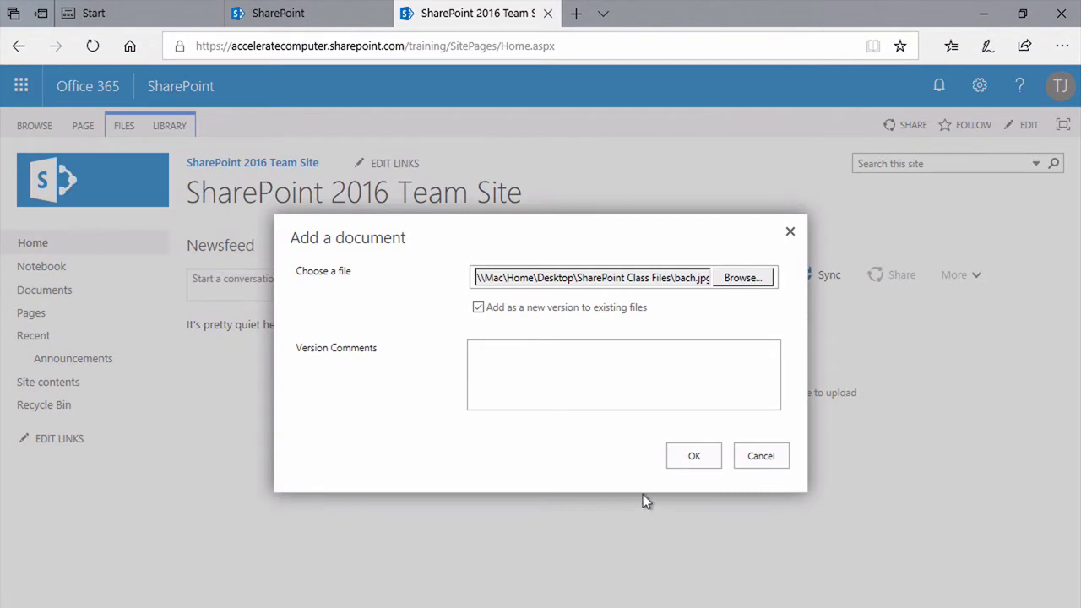
click(694, 457)
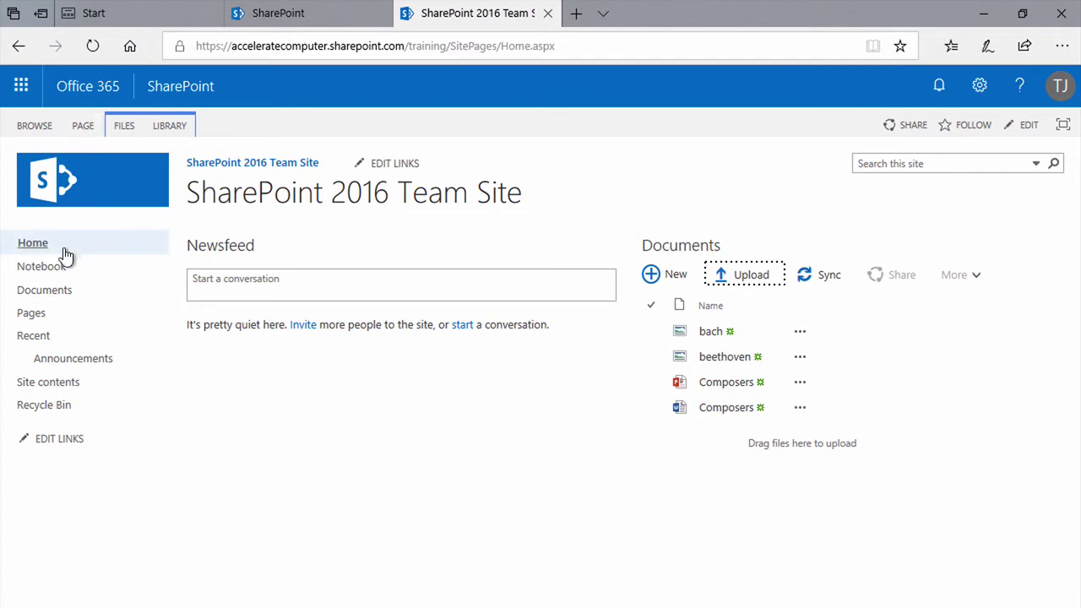
- Go to the Documents library and switch it to the classic SharePoint view
click(44, 293)
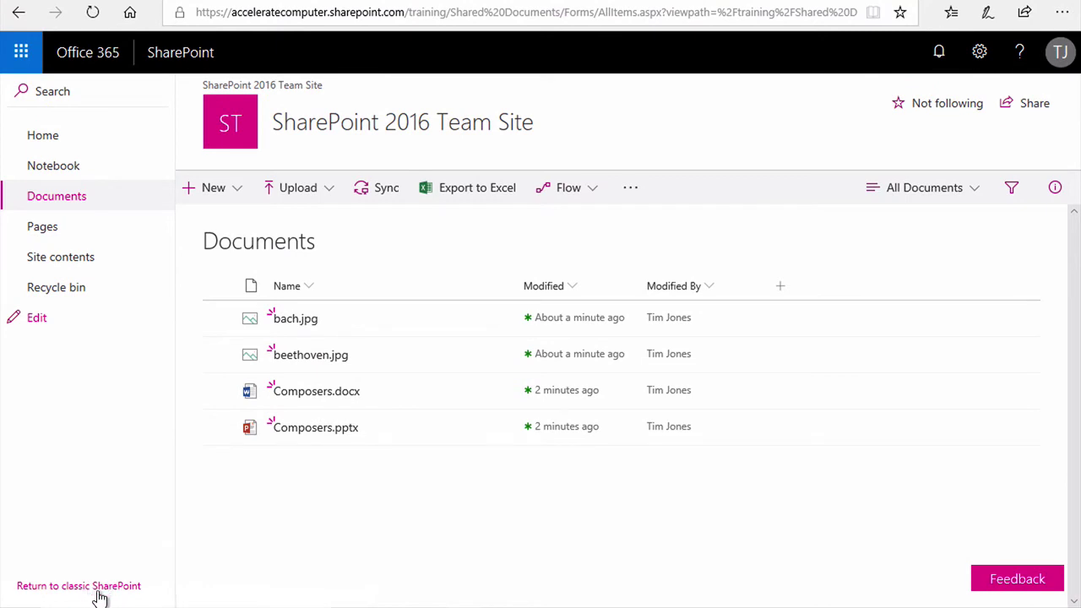
click(100, 589)
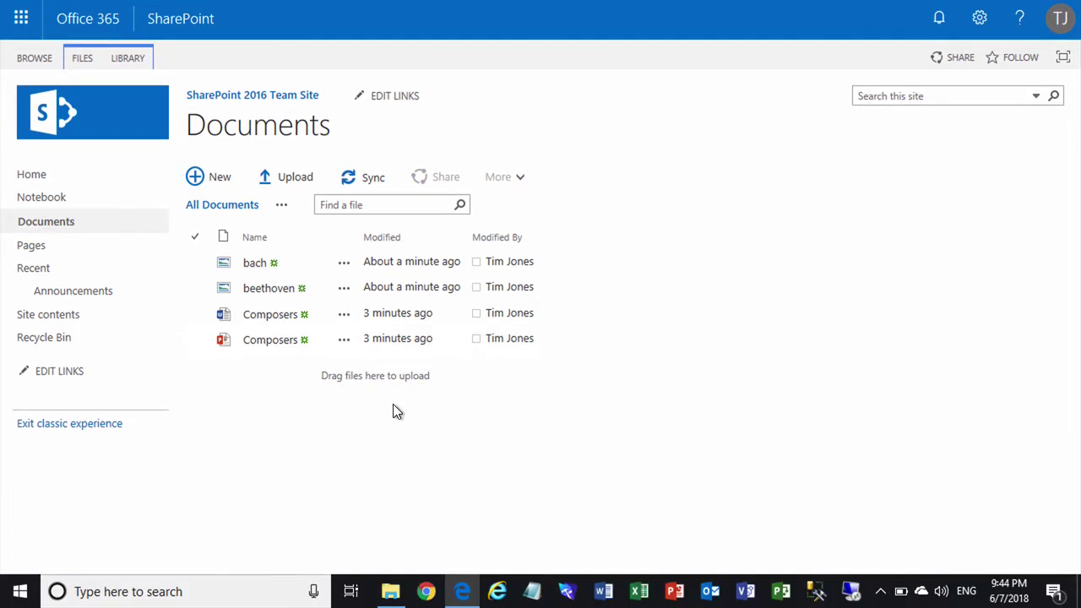
- Drag the Composer Bios folder from File Explorer onto the Documents list; the upload fails
click(392, 592)
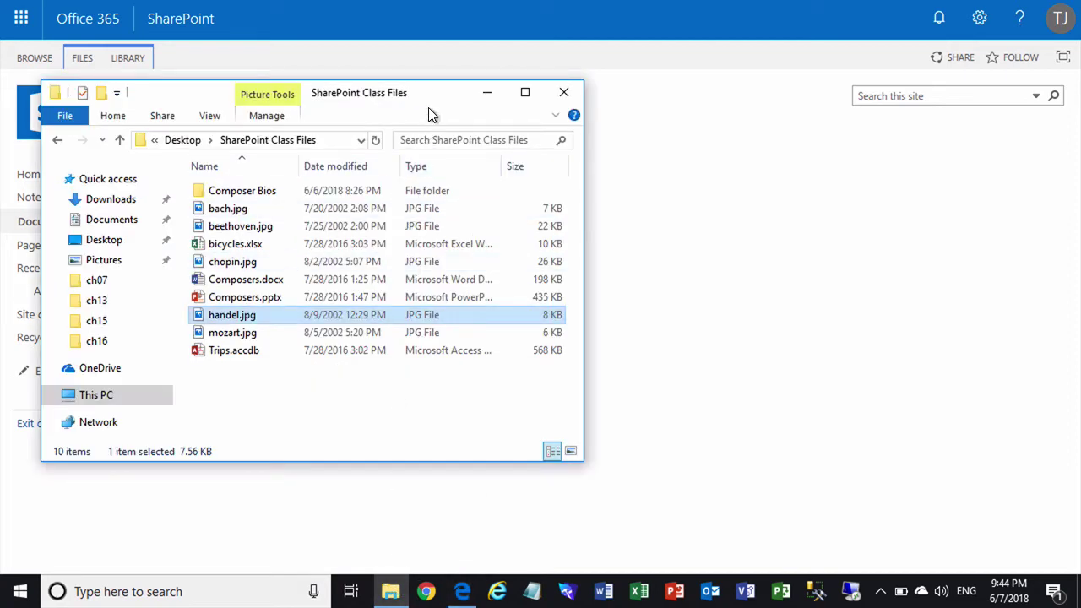
drag(430, 92, 924, 159)
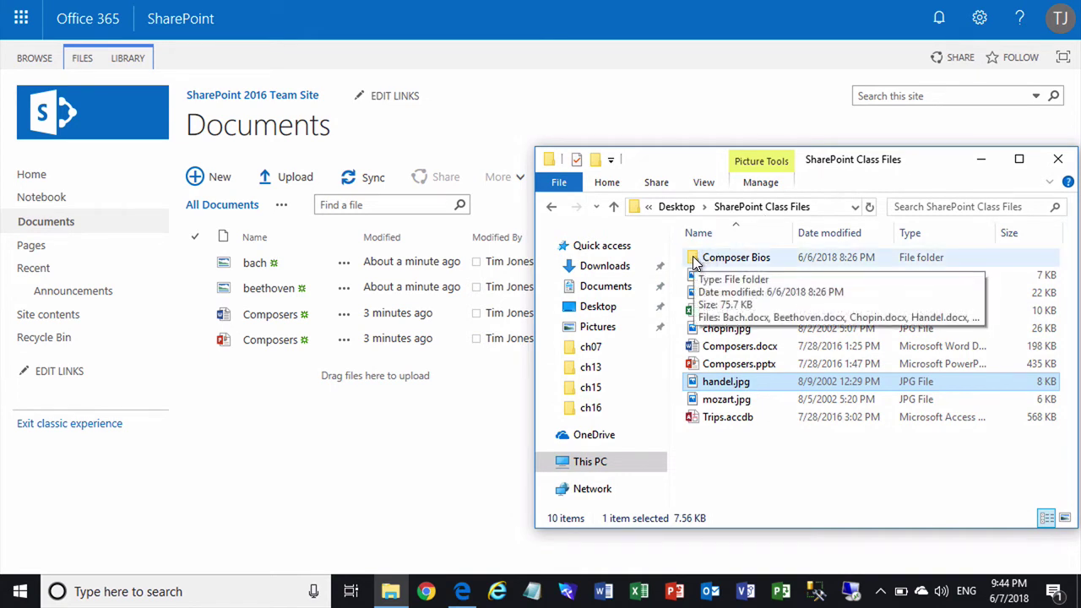
drag(695, 264, 401, 296)
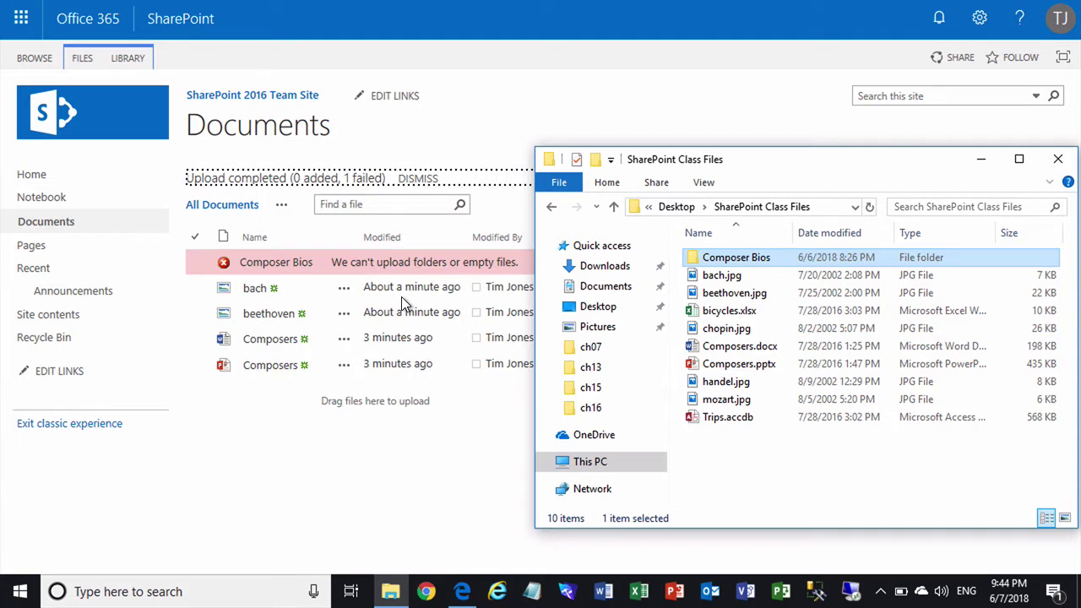
click(362, 454)
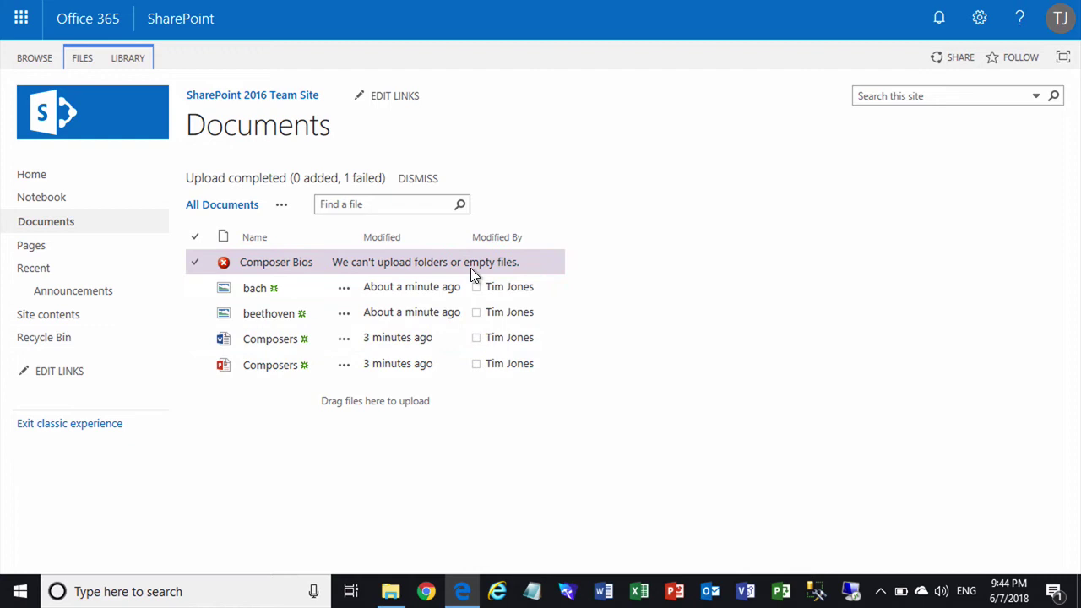
- Dismiss the upload notice, create a new folder named 'Bios' in the library, and open it
click(419, 182)
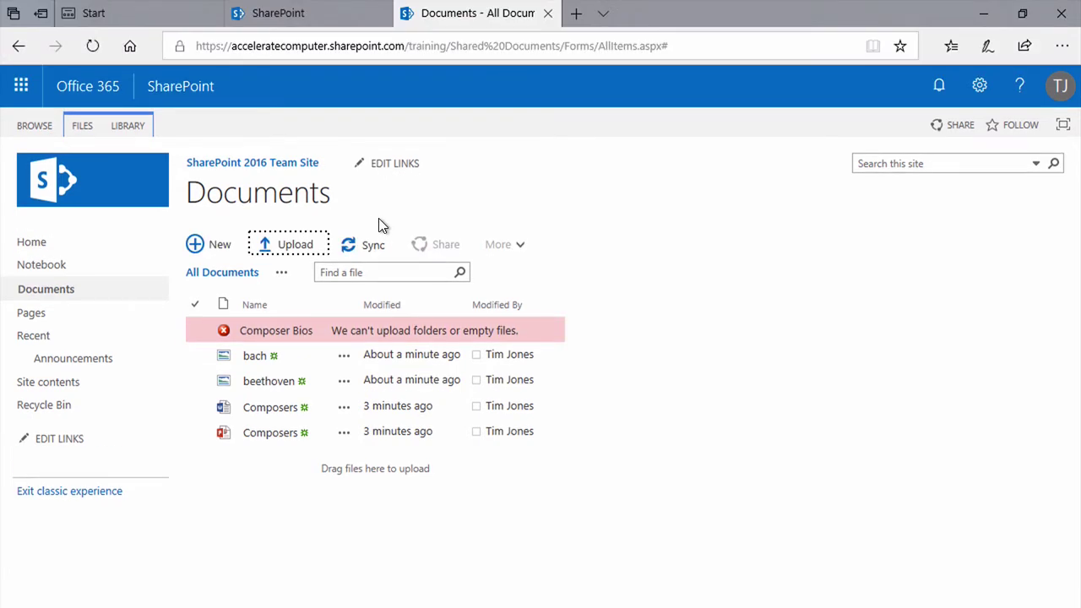
click(82, 127)
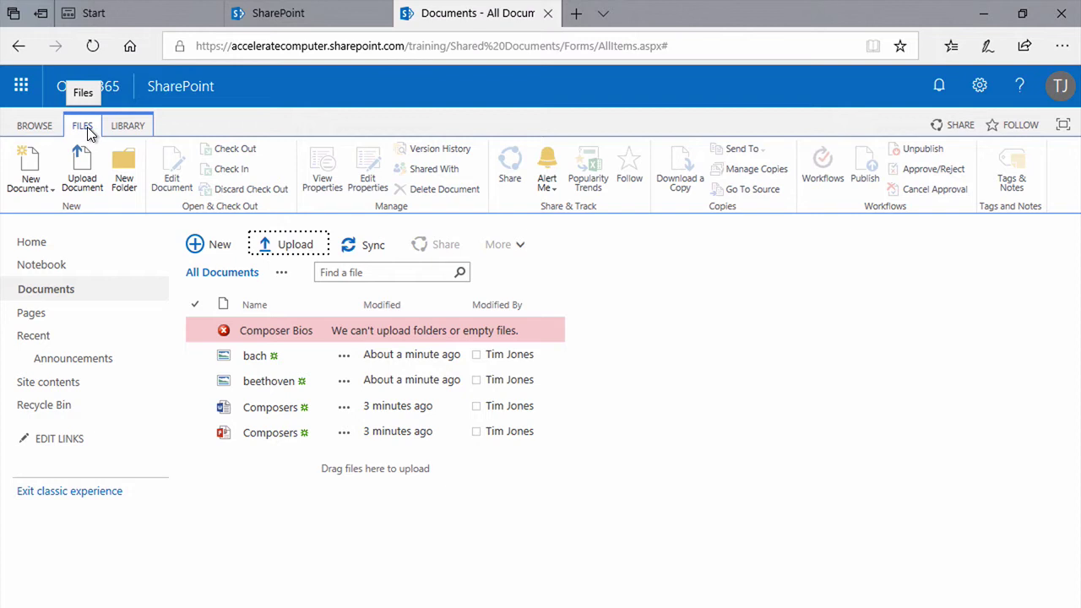
click(125, 169)
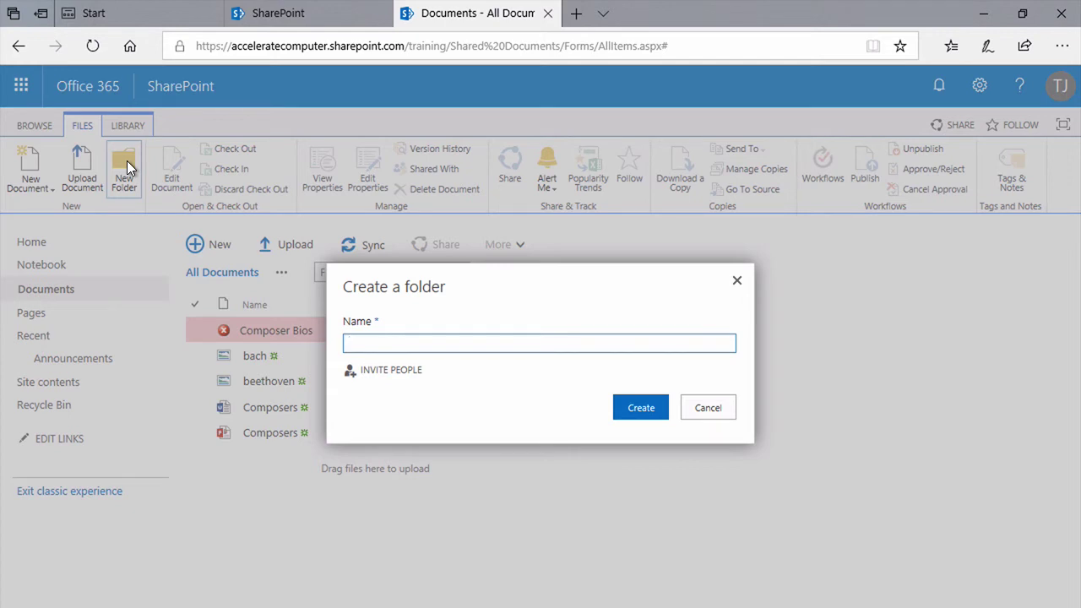
text(Bios)
click(628, 407)
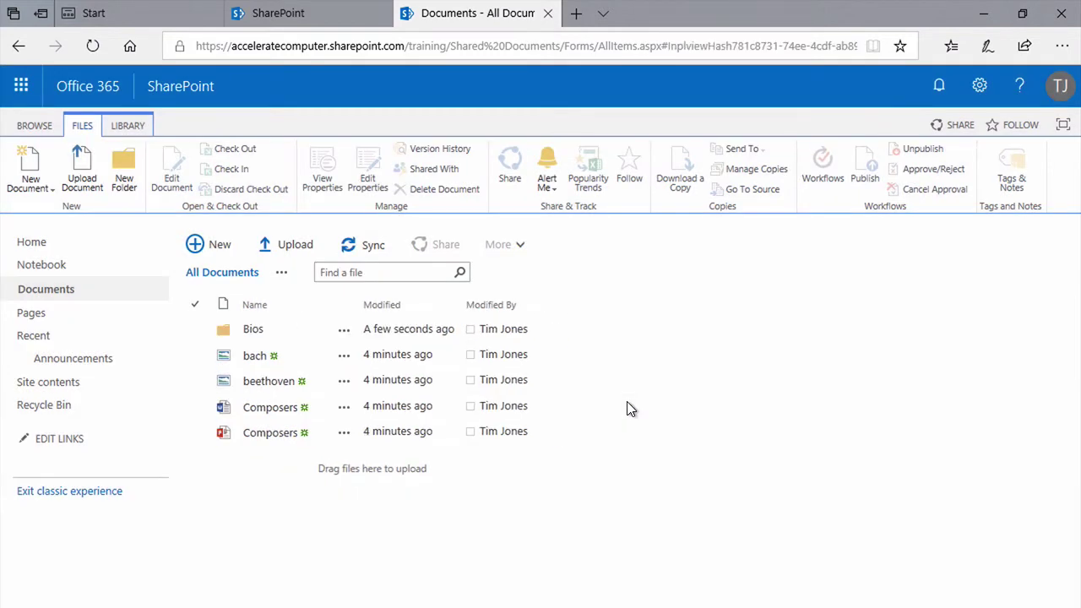
click(252, 329)
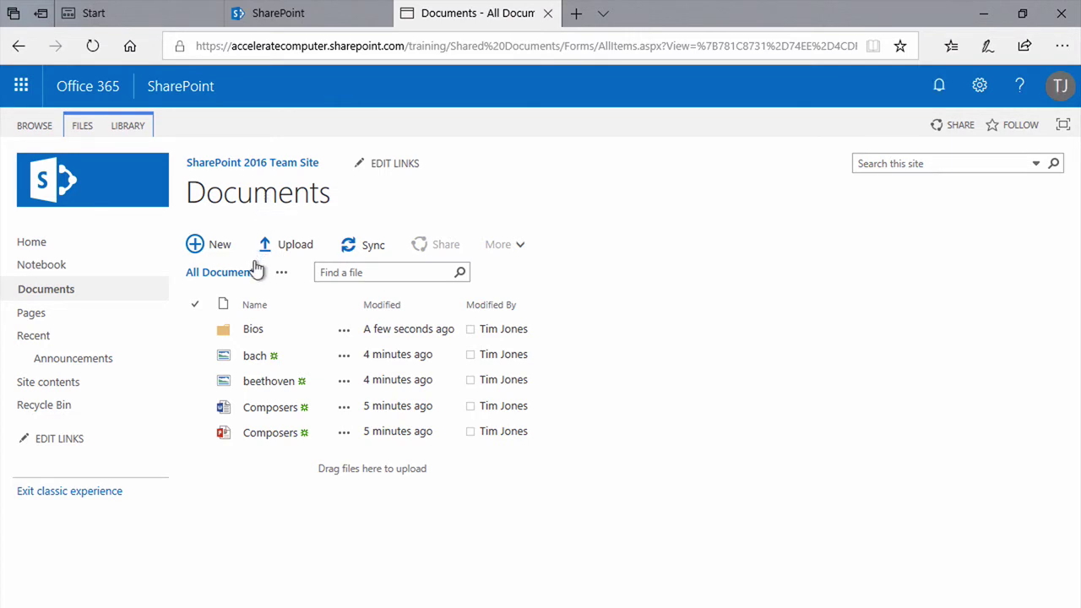
- Delete the Bios folder from its ellipsis menu and confirm sending it to the Recycle Bin
click(344, 331)
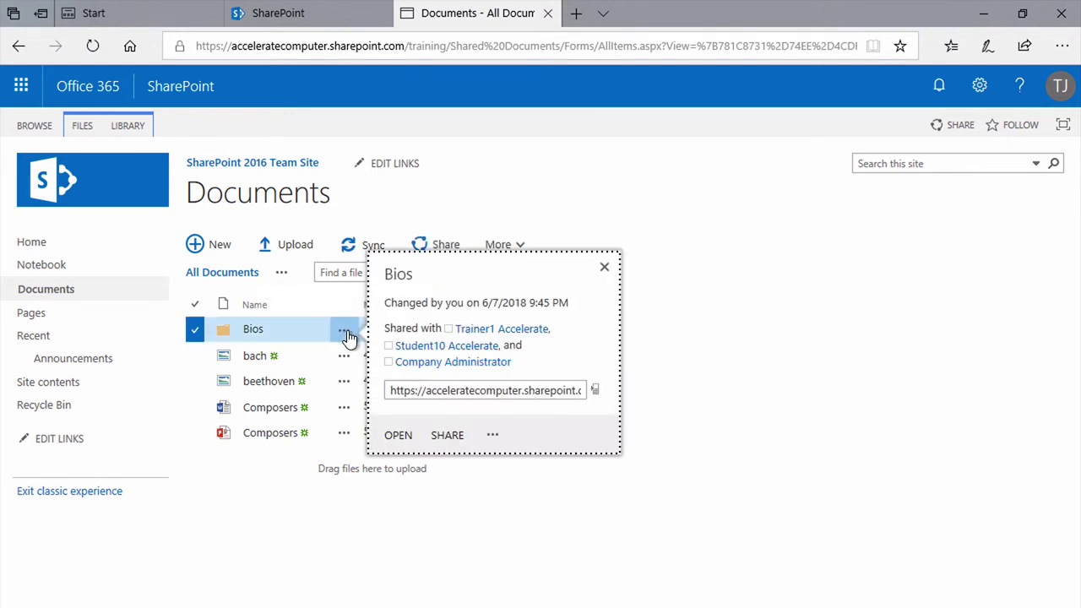
click(494, 437)
click(494, 437)
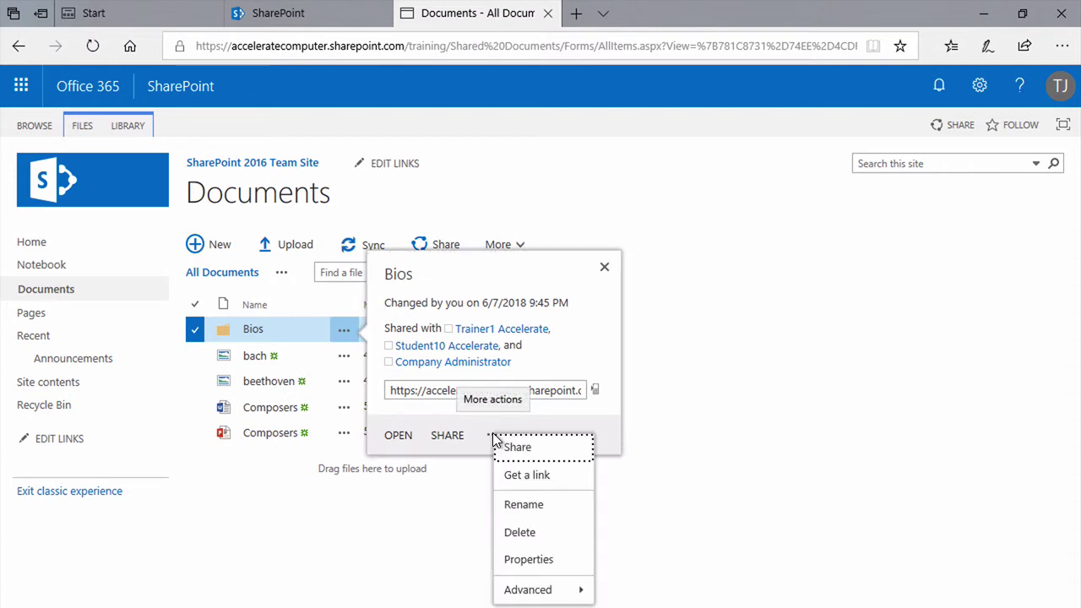
click(520, 532)
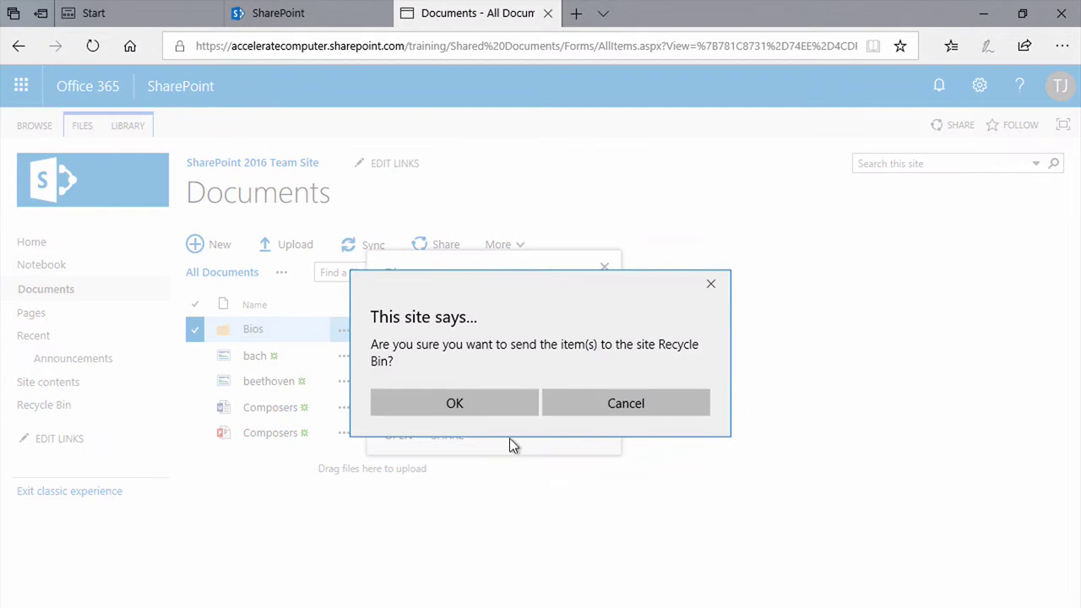
click(477, 403)
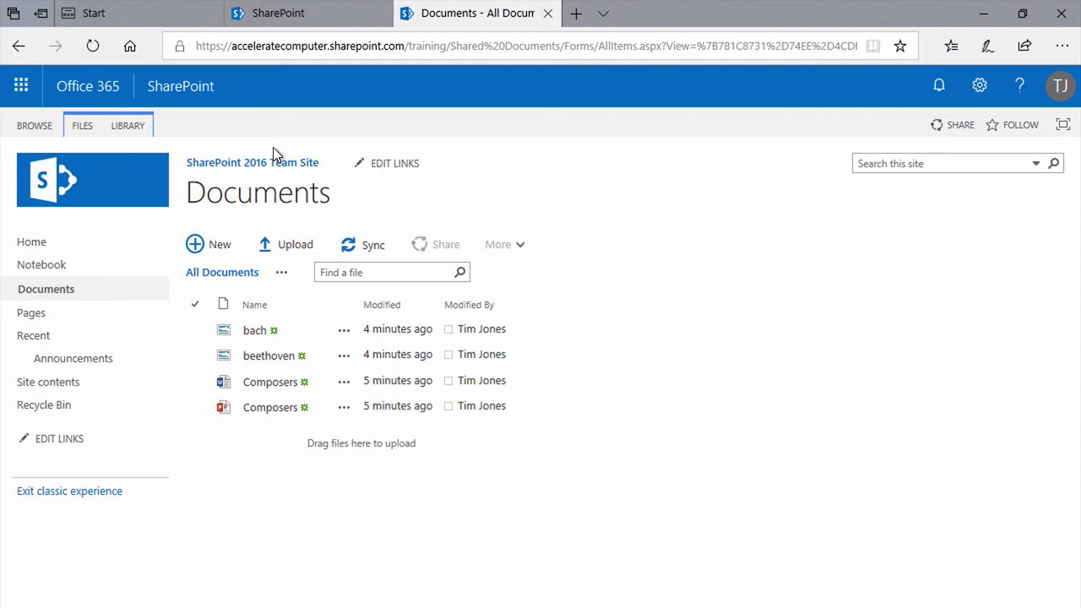
- Copy the Documents library's URL from the browser address bar
click(127, 125)
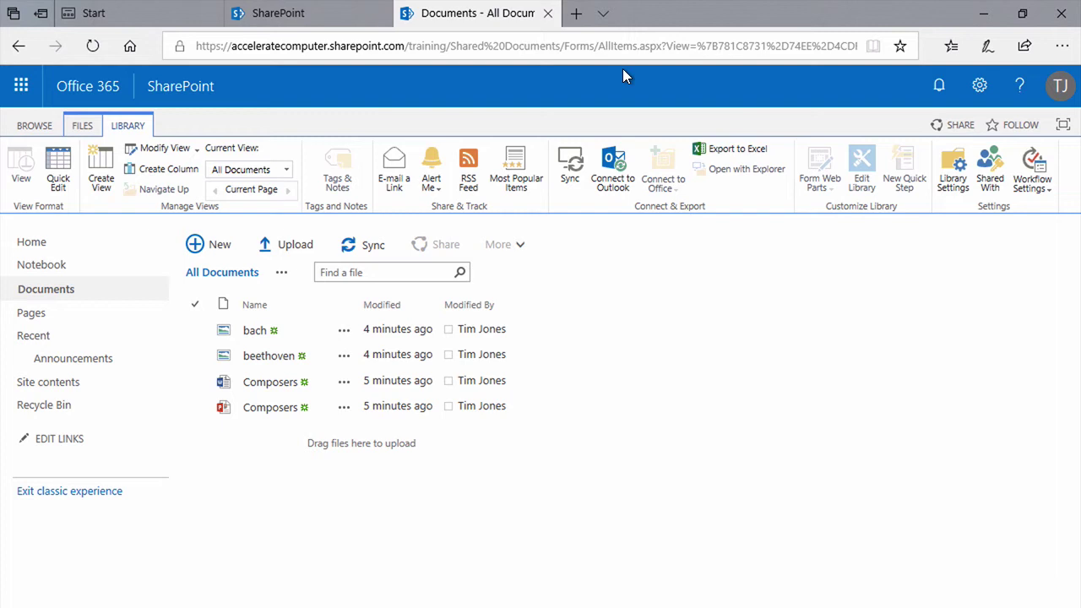
click(597, 45)
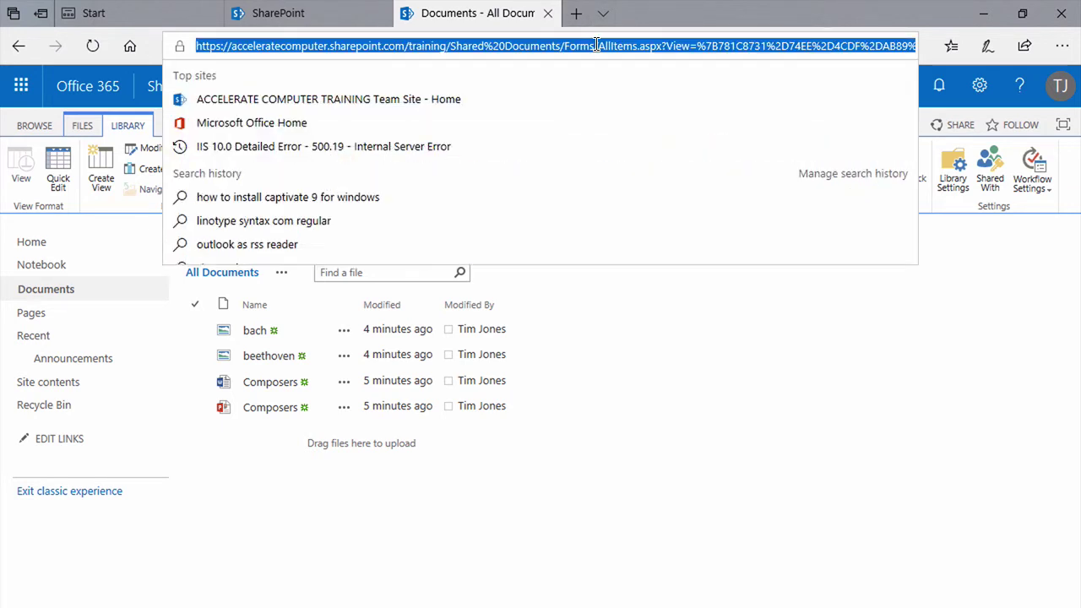
right_click(594, 43)
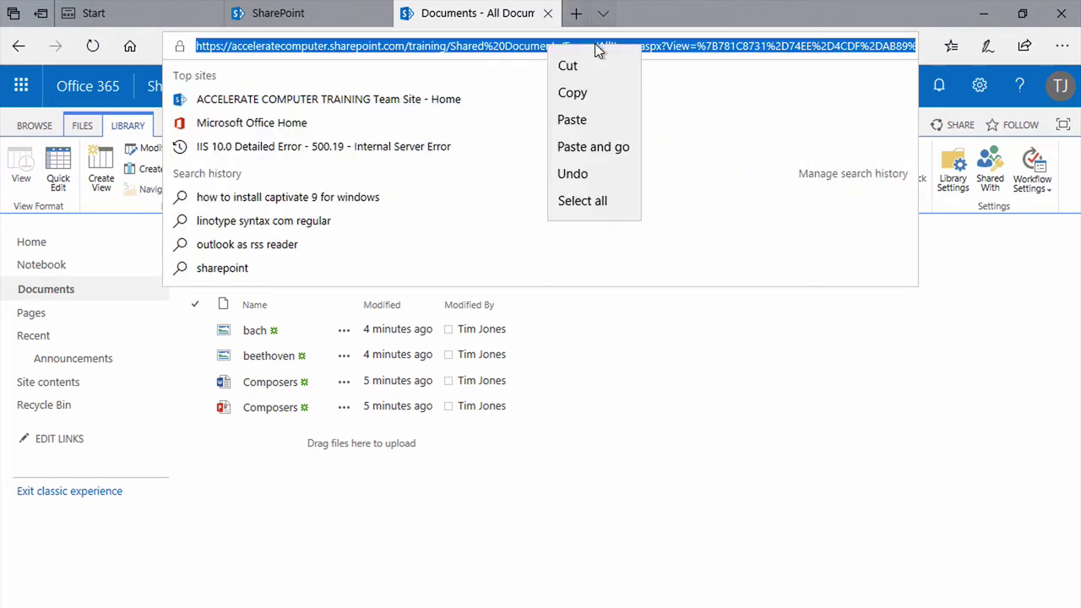
click(585, 93)
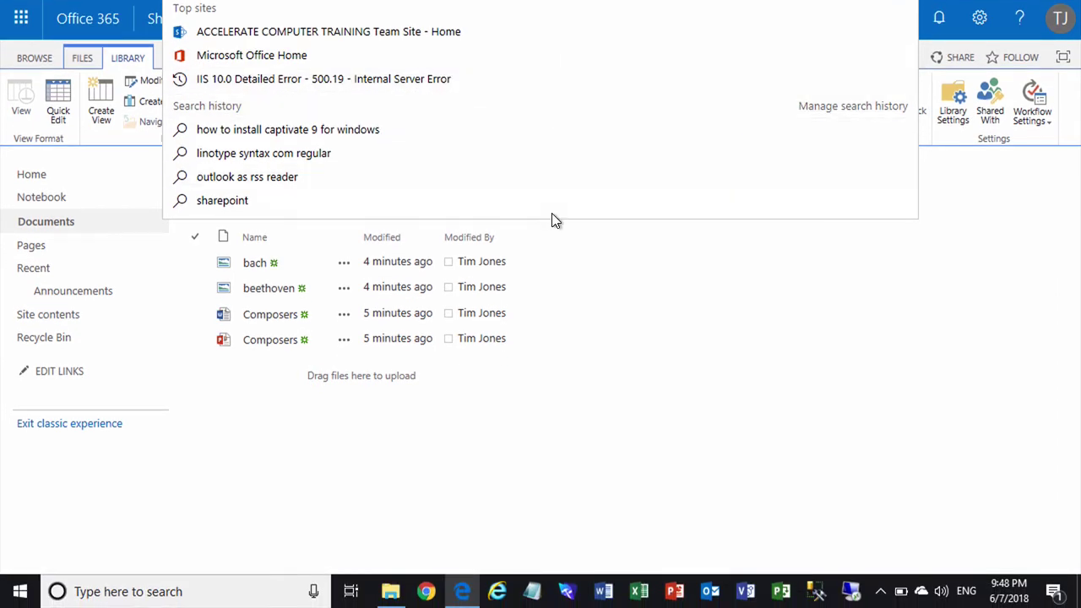
click(481, 507)
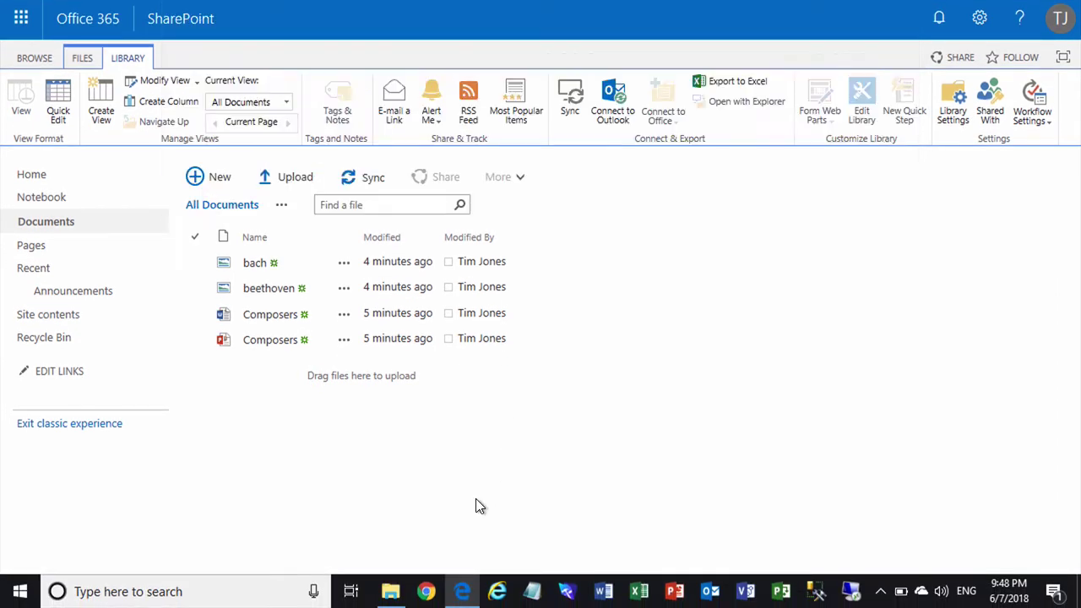
- Paste the copied library address into a new Internet Explorer window and load it
click(498, 592)
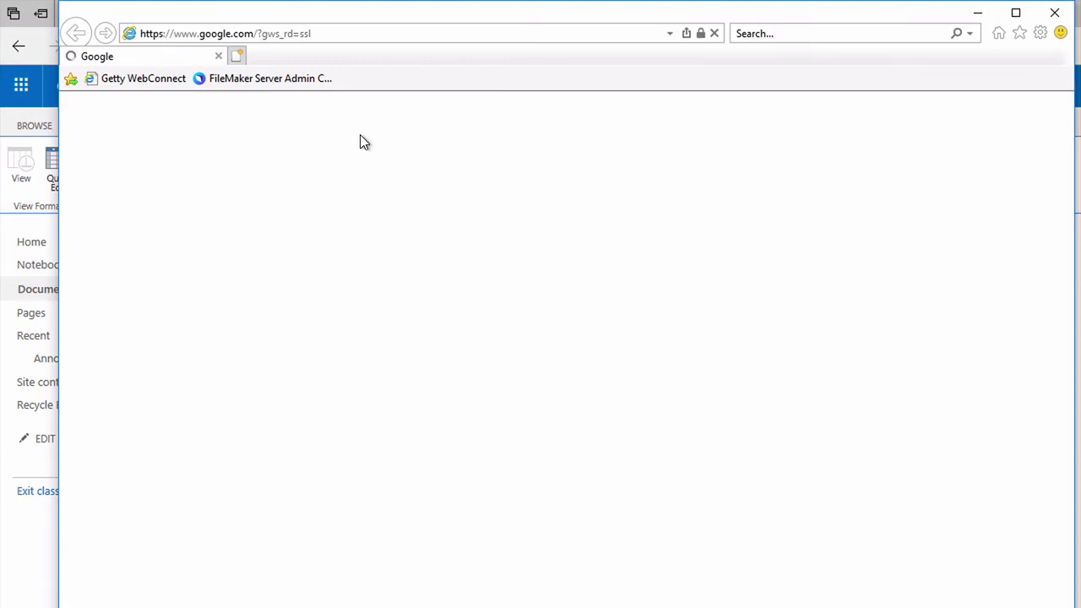
right_click(261, 34)
click(301, 104)
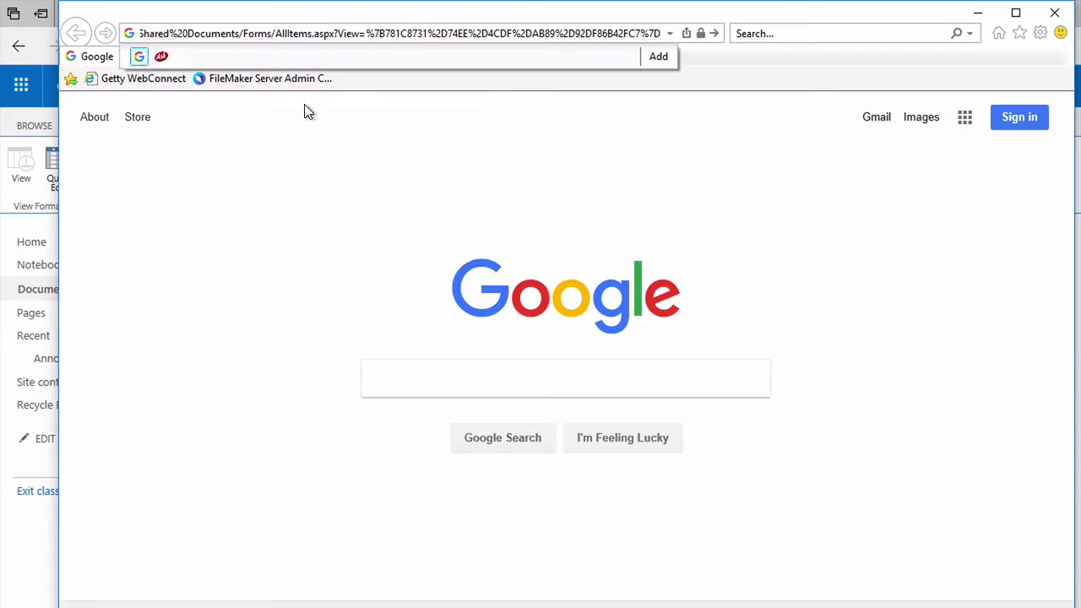
key(Return)
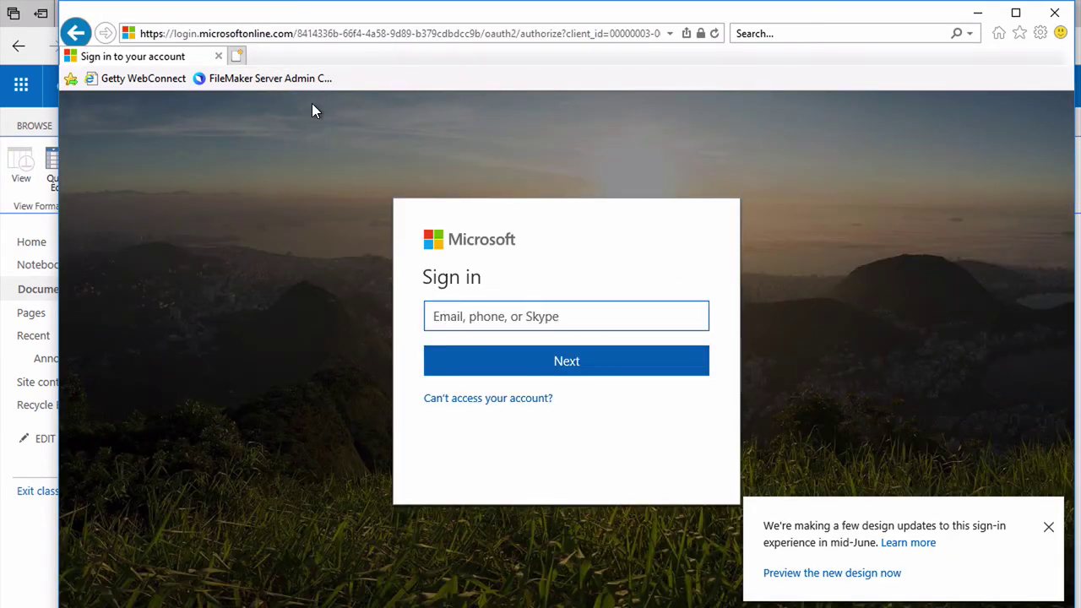
- Sign in with the Office 365 account e-mail and password, choosing to stay signed in
click(445, 309)
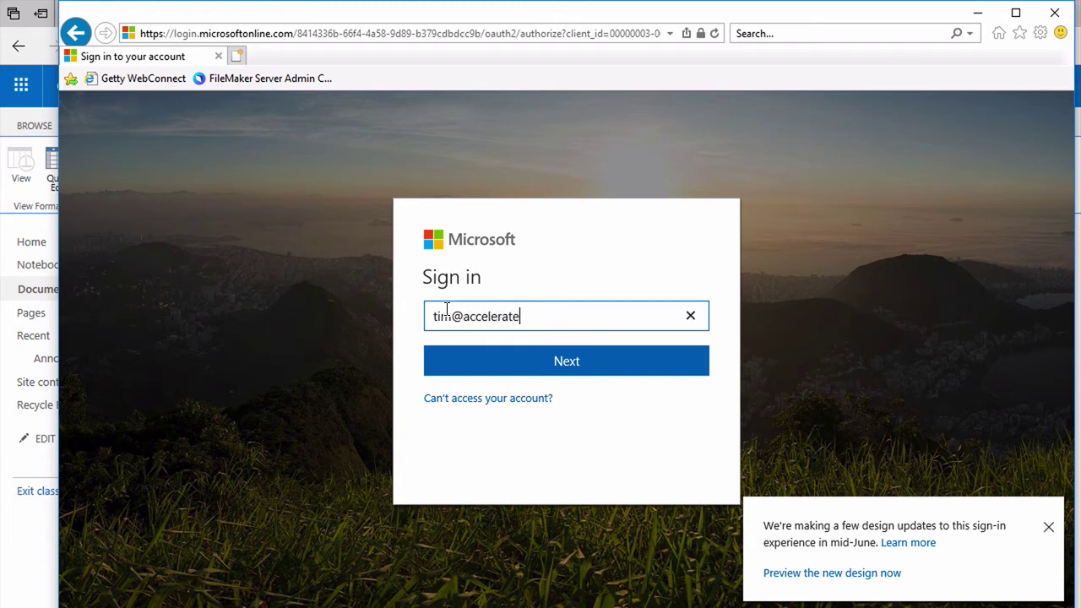
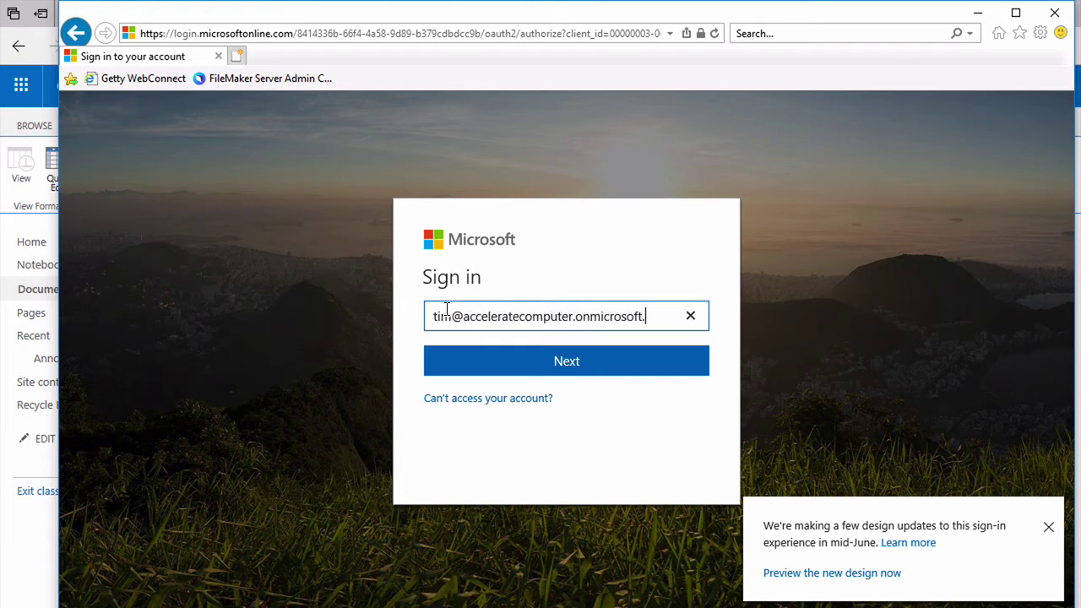
key(Return)
text(•••••••)
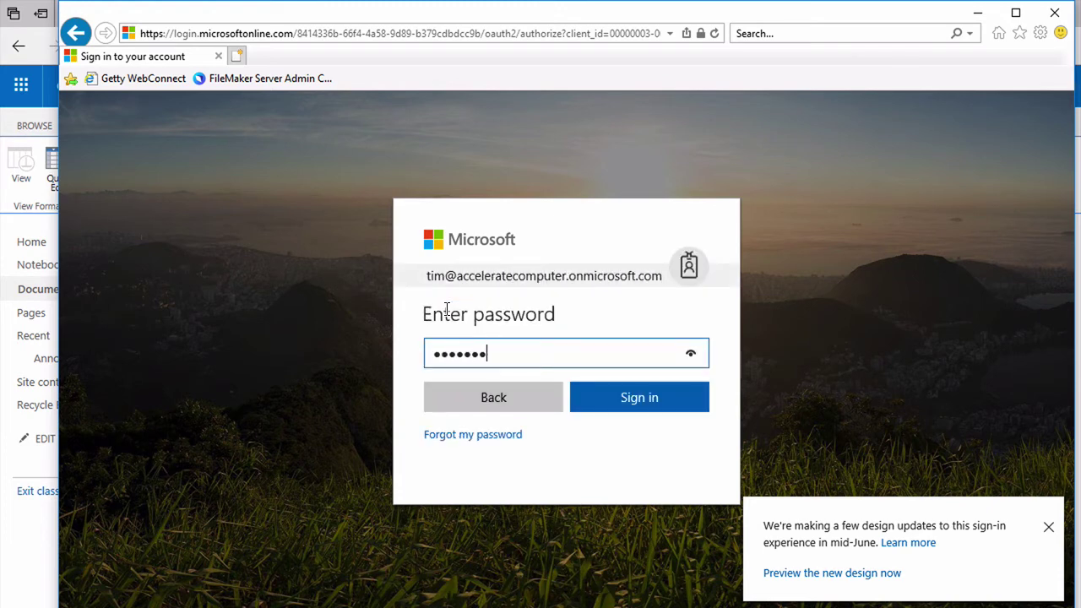
text(•)
key(Return)
click(625, 402)
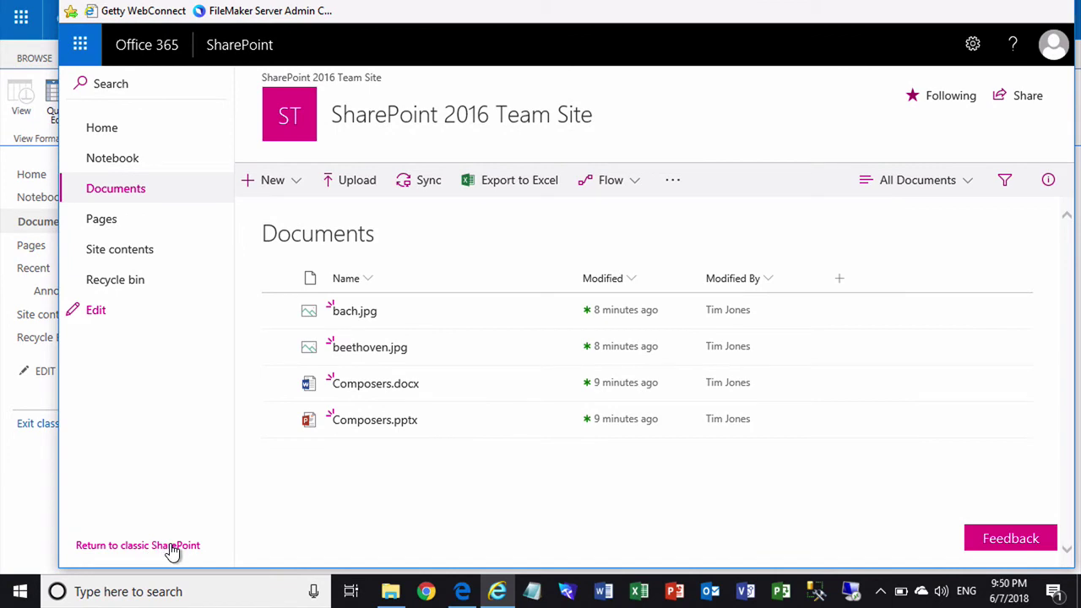
- Switch to classic view and use Open with Explorer, allowing the blocked pop-up and security prompt
click(171, 545)
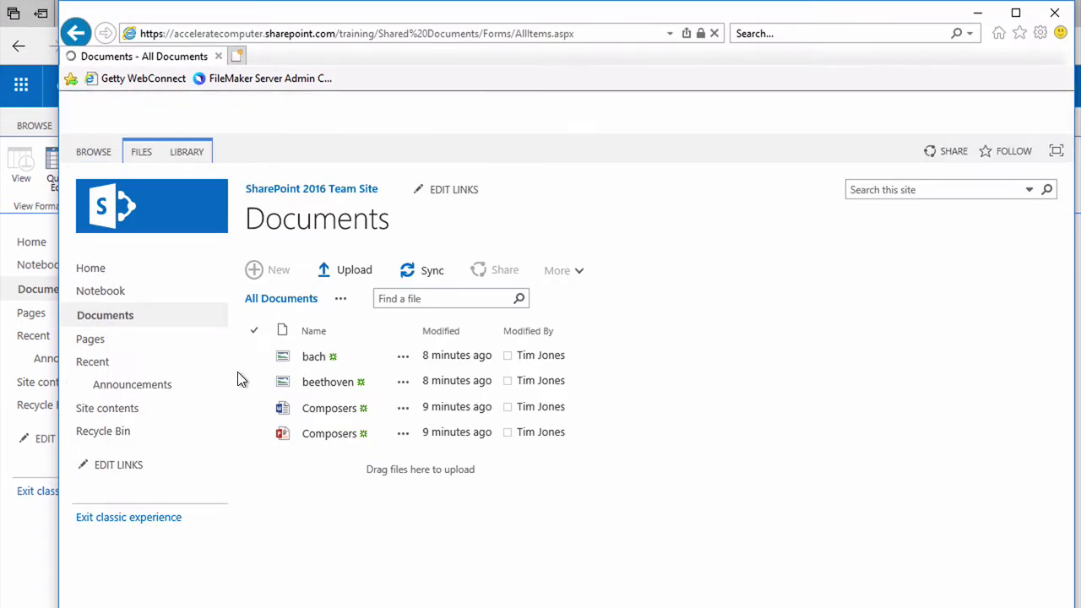
click(187, 161)
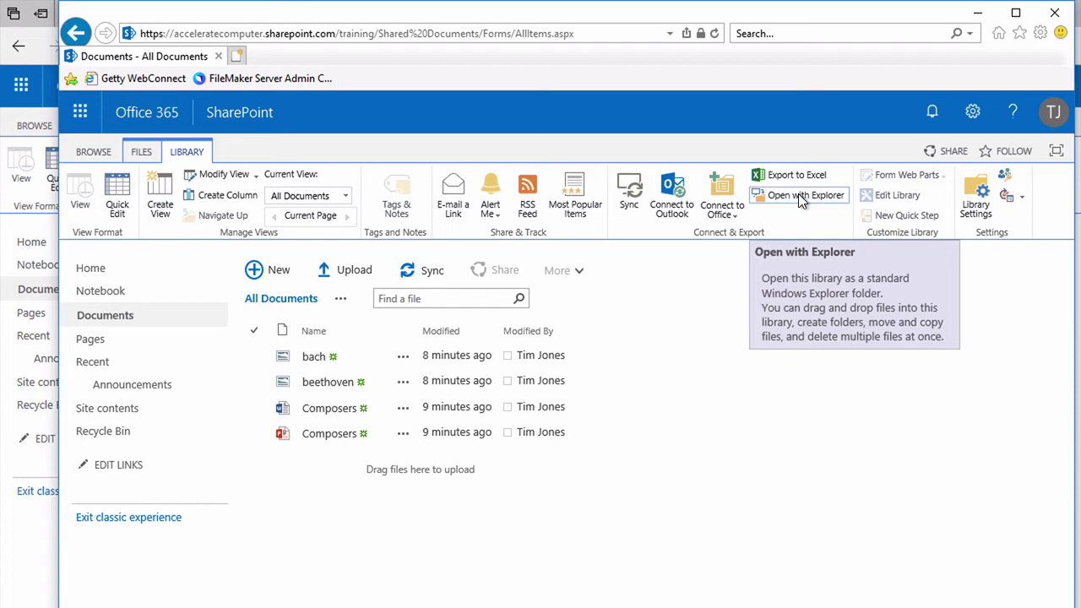
click(798, 194)
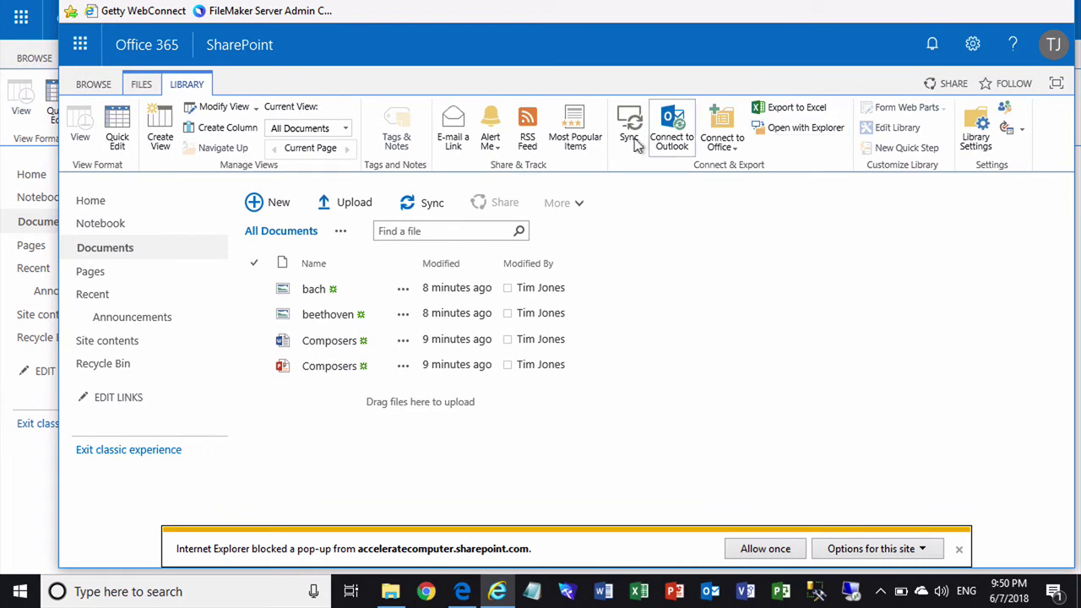
click(636, 140)
click(751, 547)
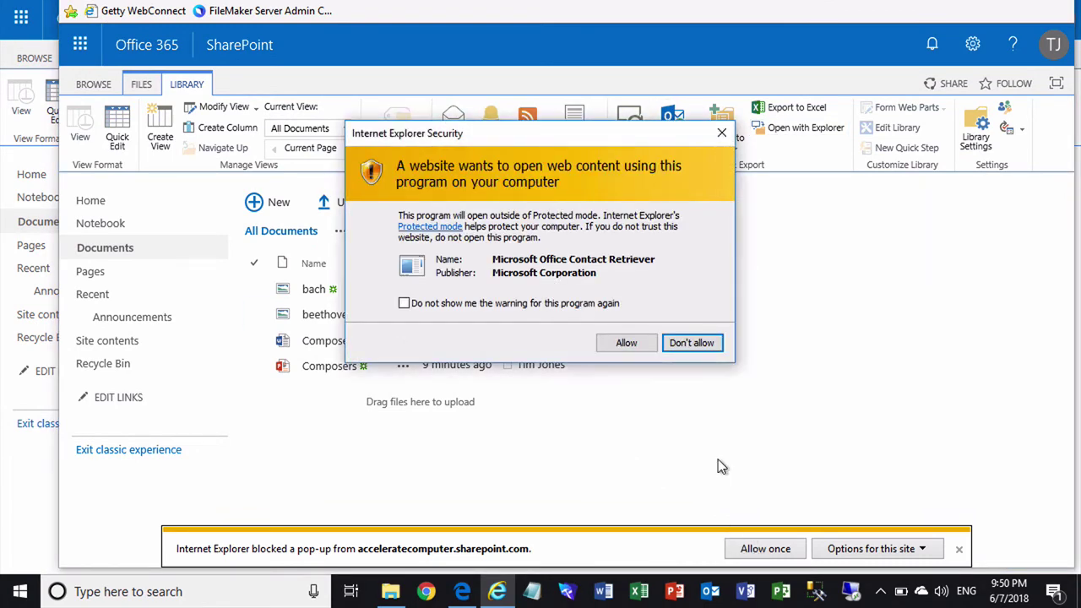
click(638, 342)
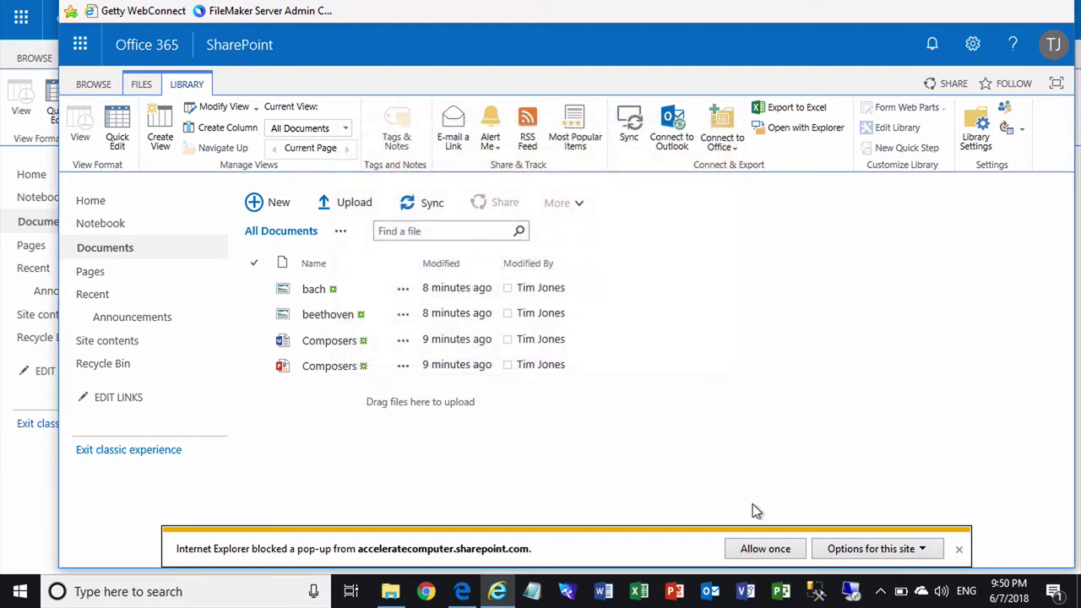
click(762, 546)
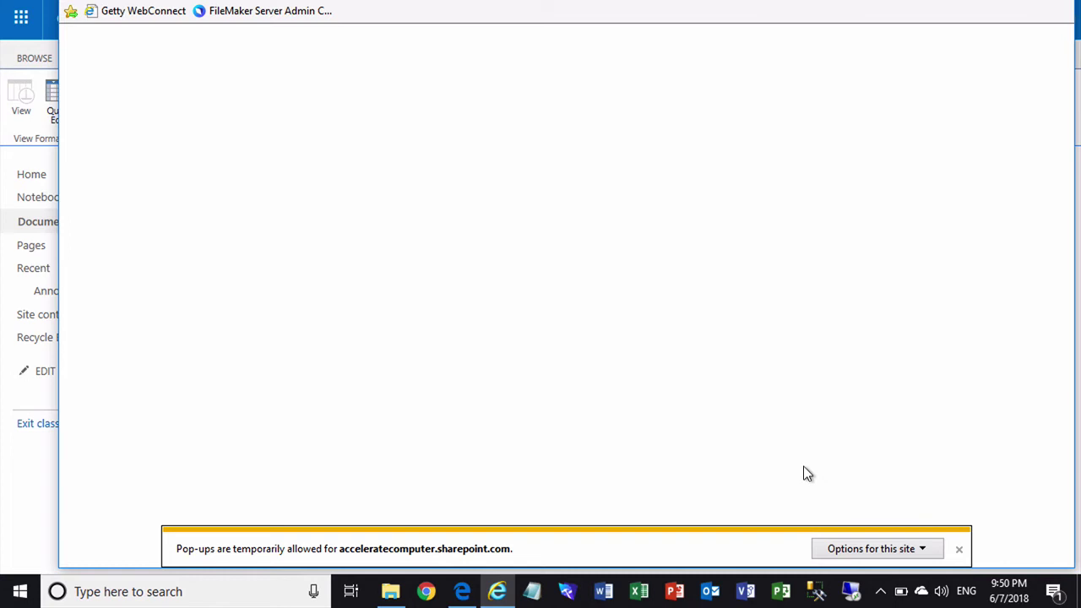
click(959, 548)
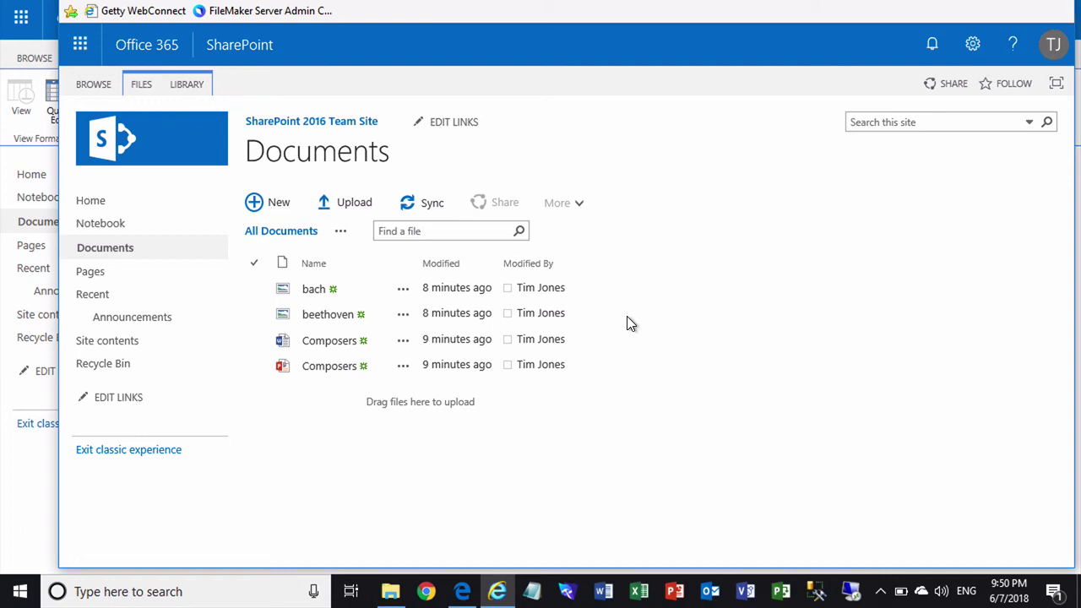
click(737, 195)
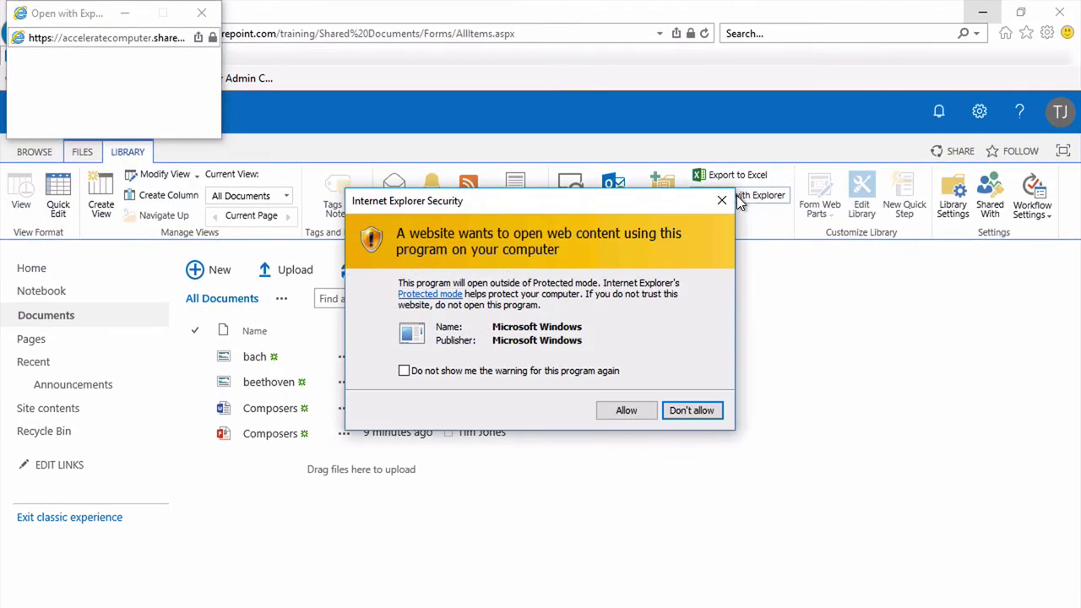
click(608, 410)
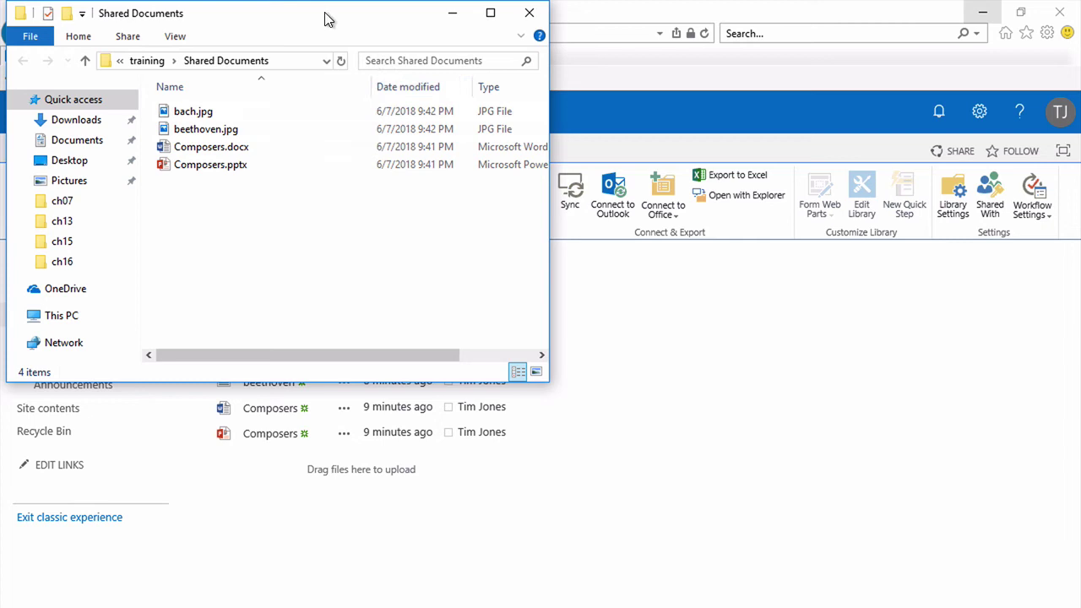
- Move and resize the Shared Documents window so all four files and their Size column show
drag(328, 19, 386, 146)
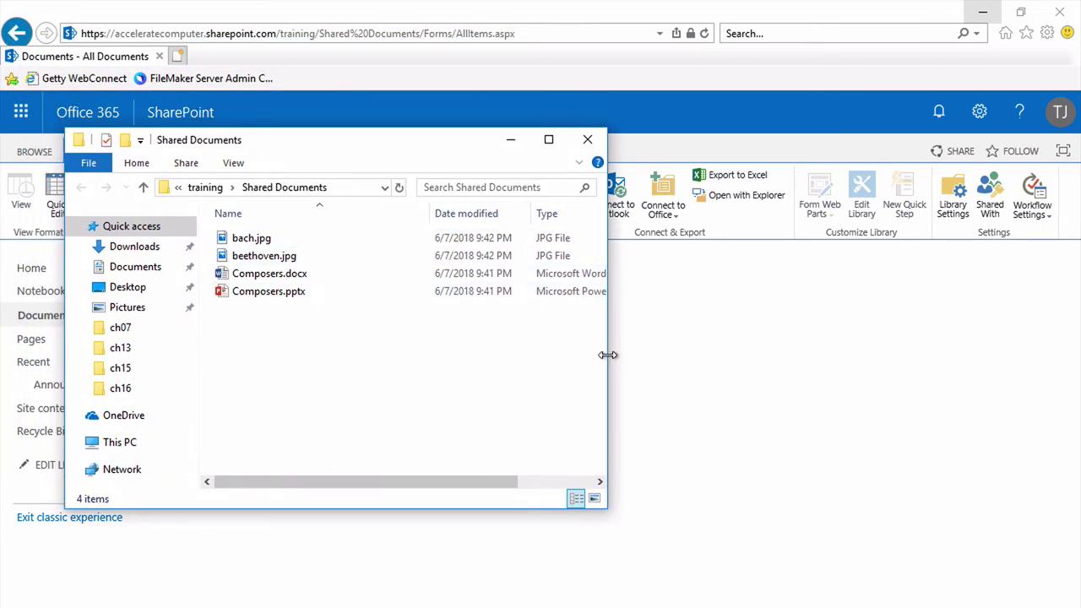
drag(606, 361, 977, 401)
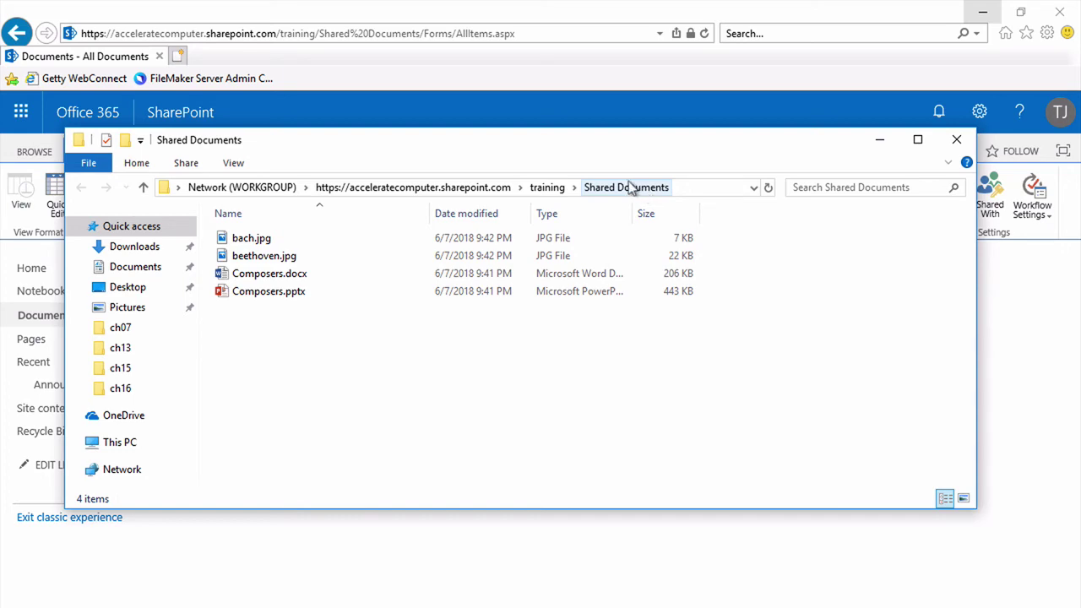
drag(579, 139, 556, 271)
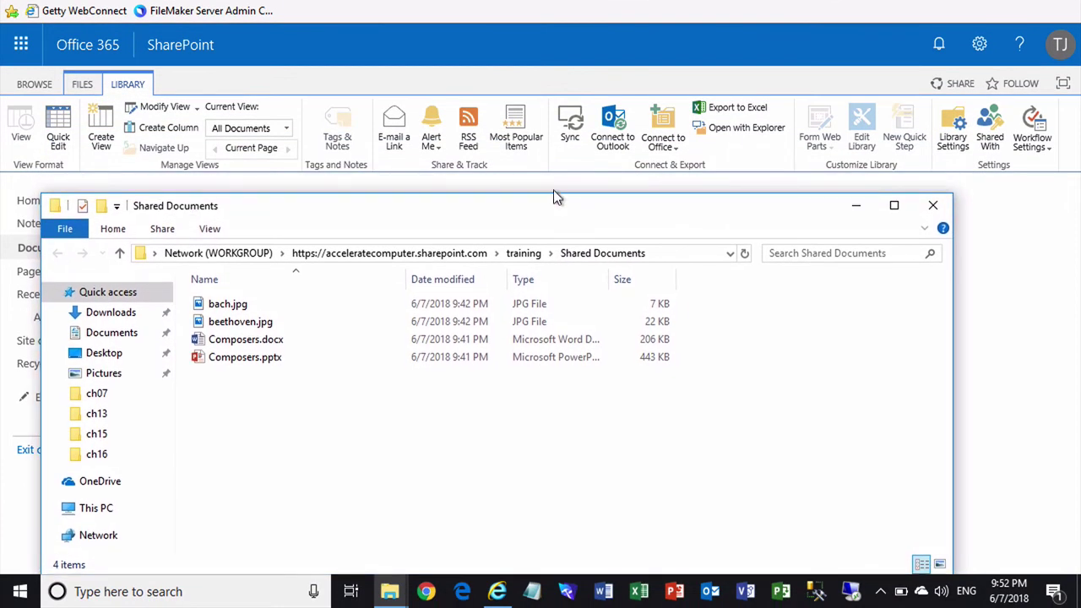
drag(553, 196, 538, 384)
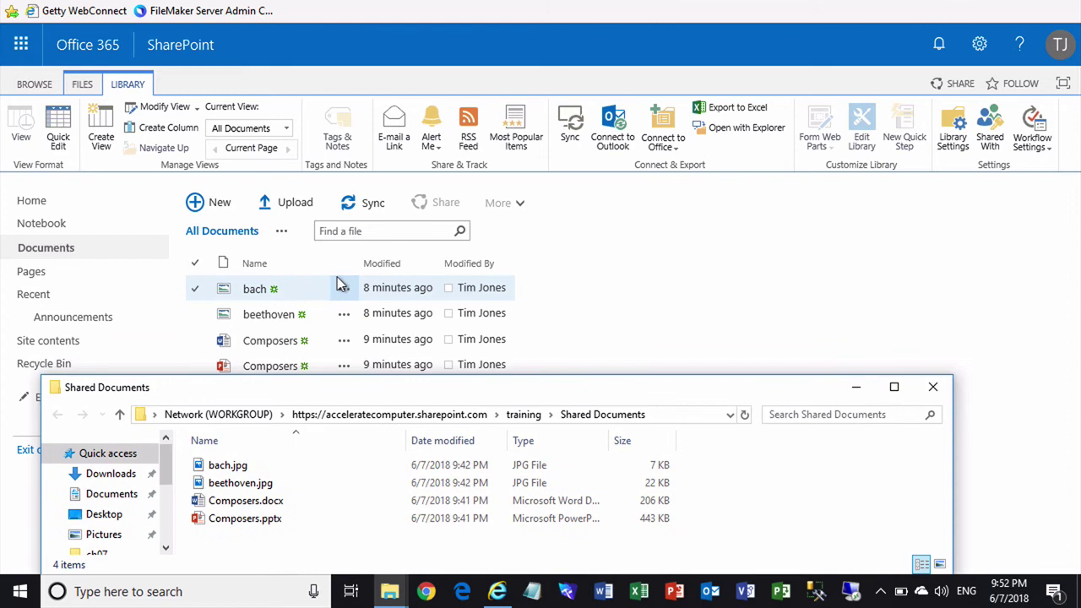
click(317, 315)
click(296, 313)
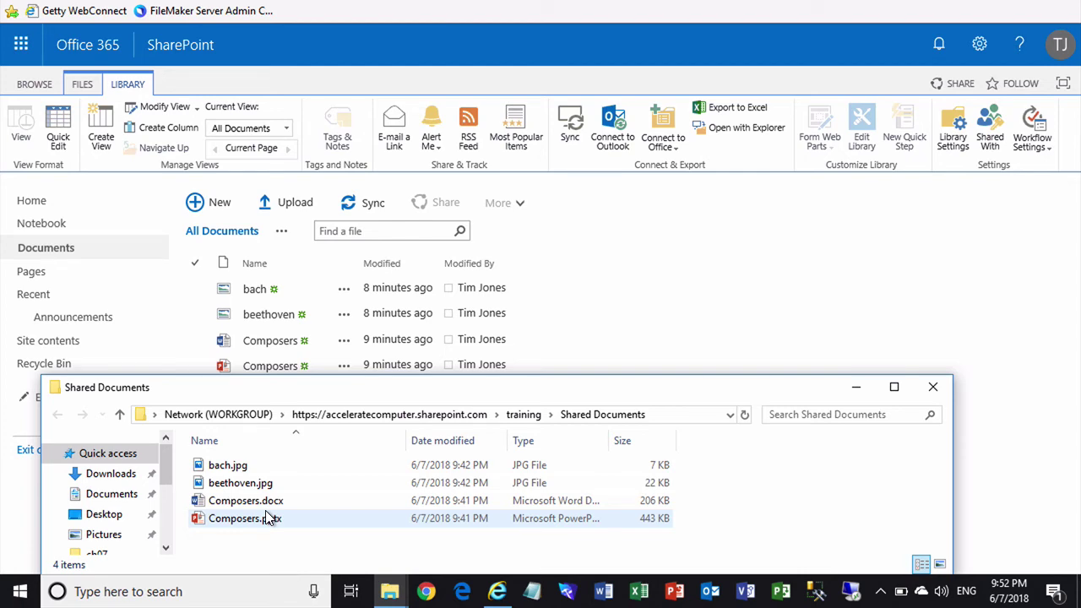
- Minimize Internet Explorer, then place Shared Documents at the top-left, resized narrower and taller
mouse_move(946, 4)
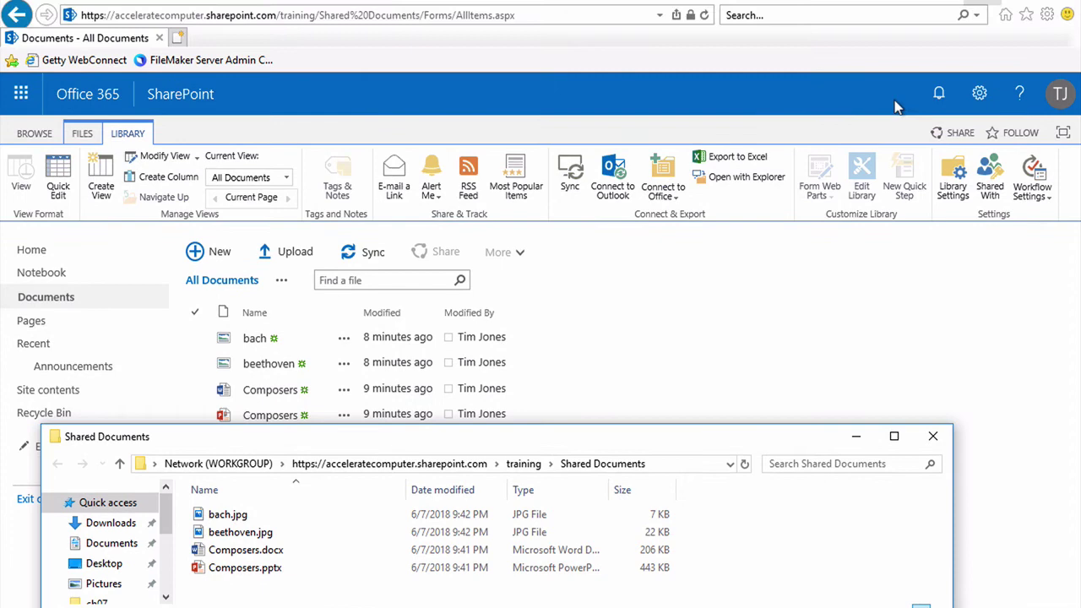
click(982, 14)
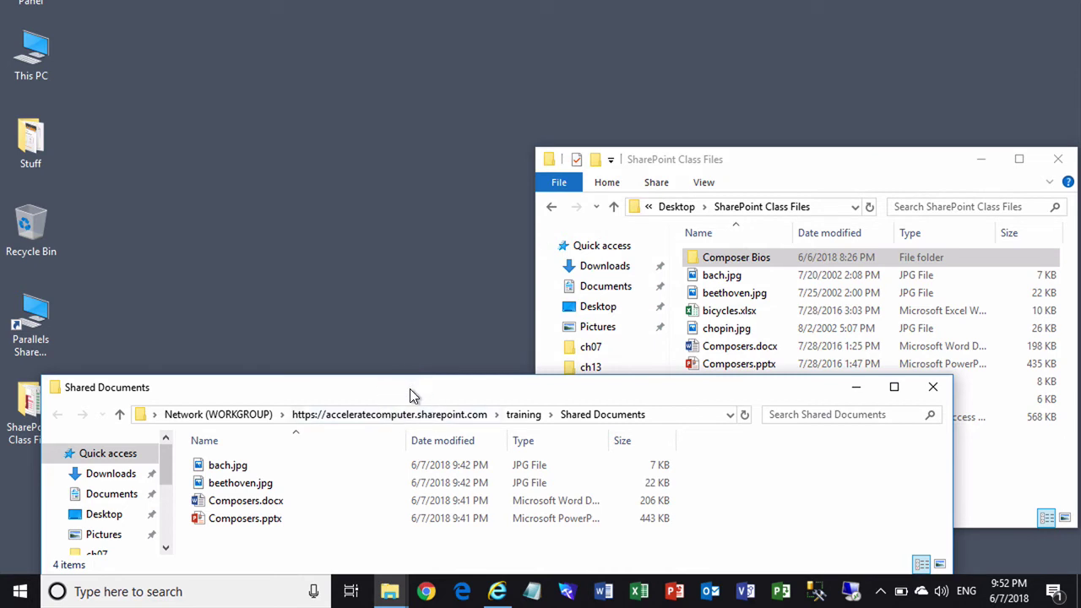
drag(410, 389, 374, 14)
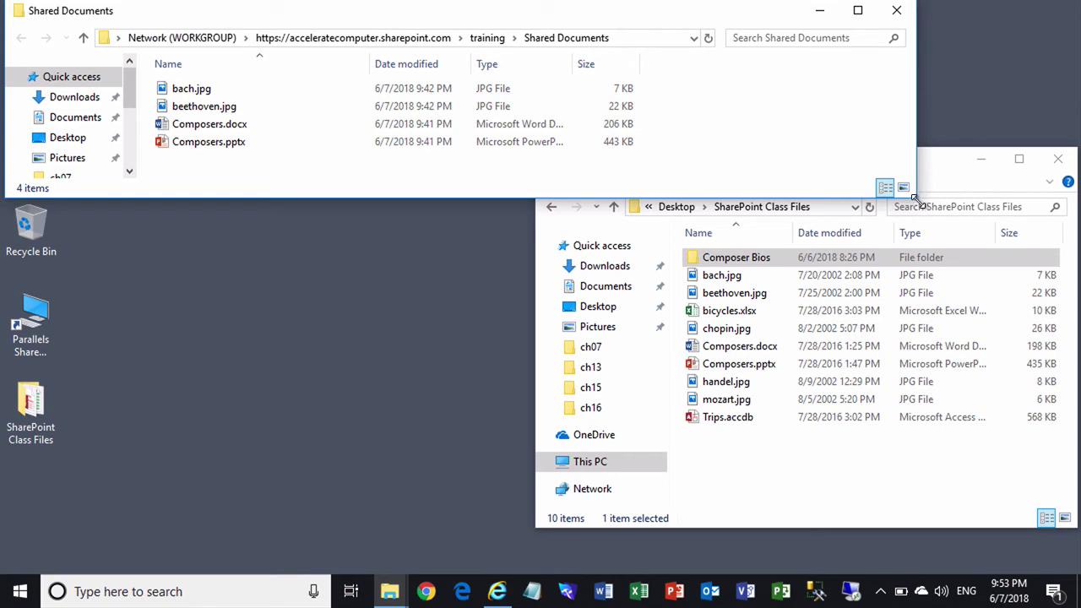
drag(917, 199, 700, 375)
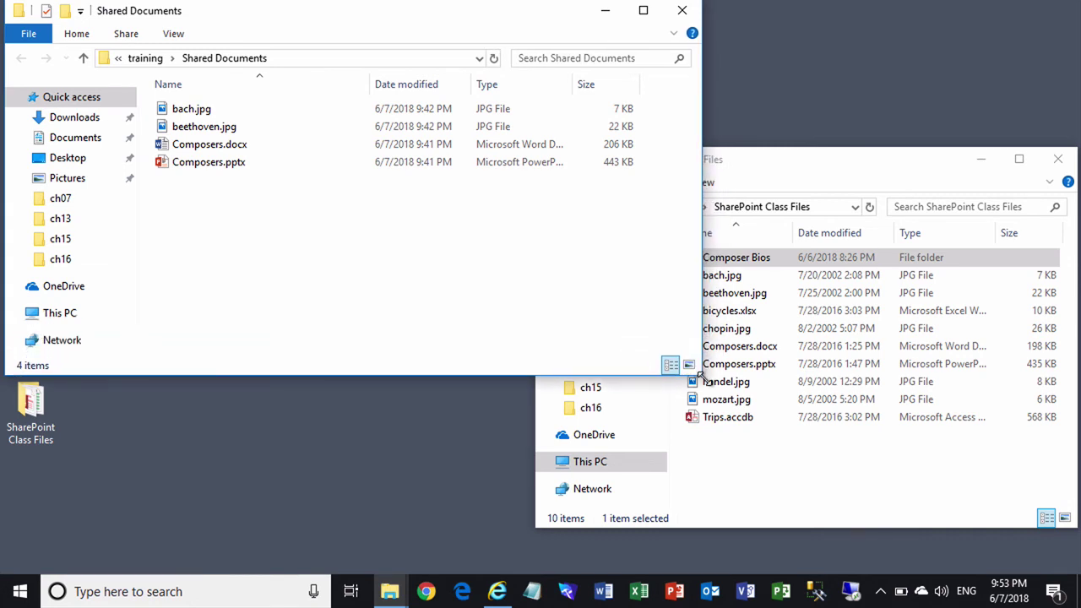
- Copy Composer Bios from SharePoint Class Files into Shared Documents and check its five Word files
click(822, 163)
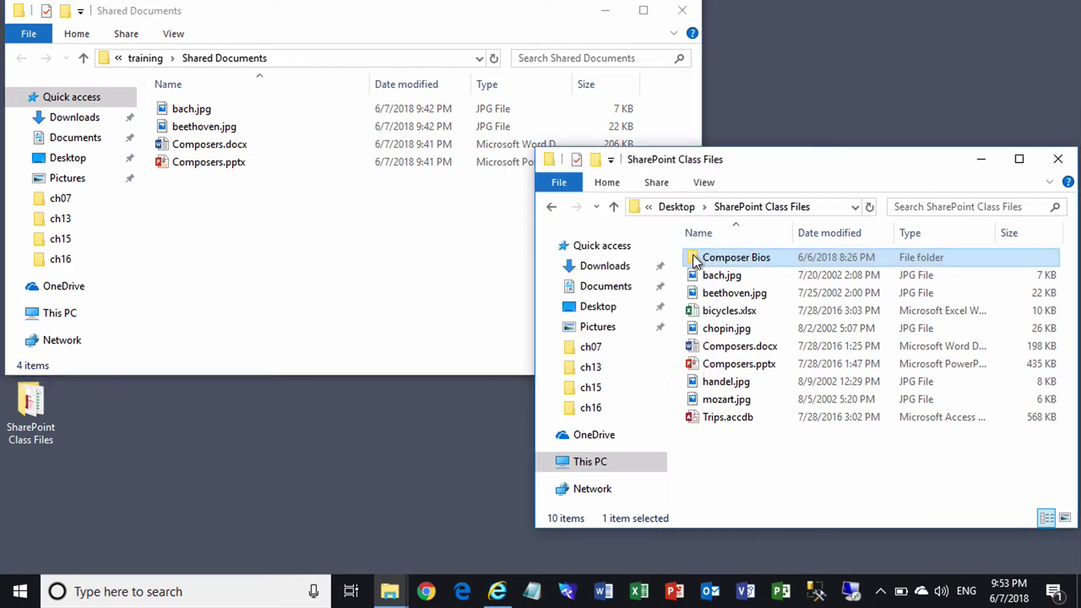
mouse_move(693, 261)
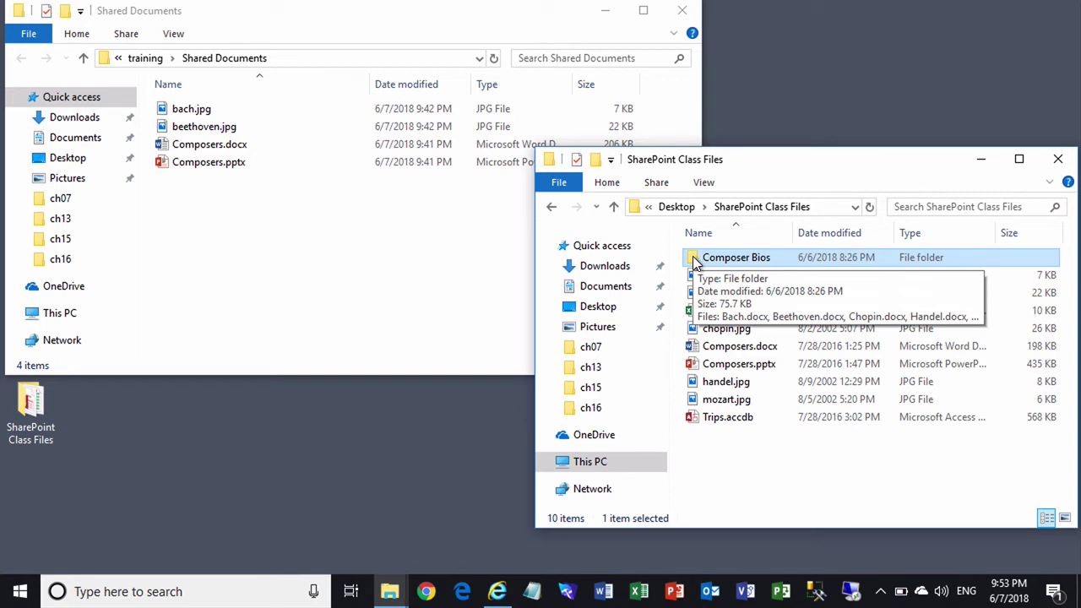
drag(693, 259, 283, 260)
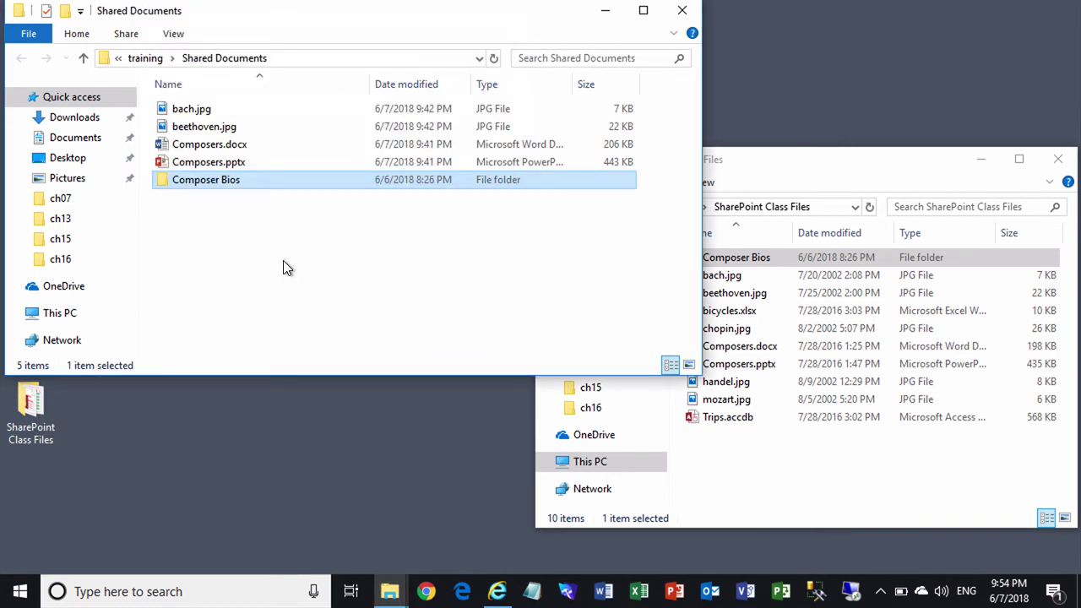
double_click(163, 181)
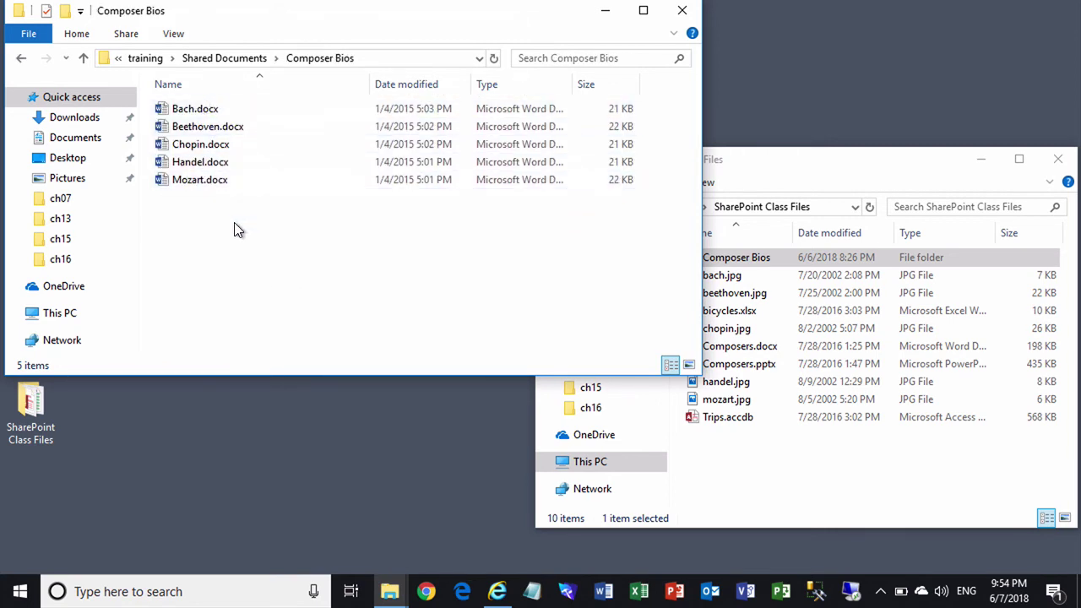
click(224, 58)
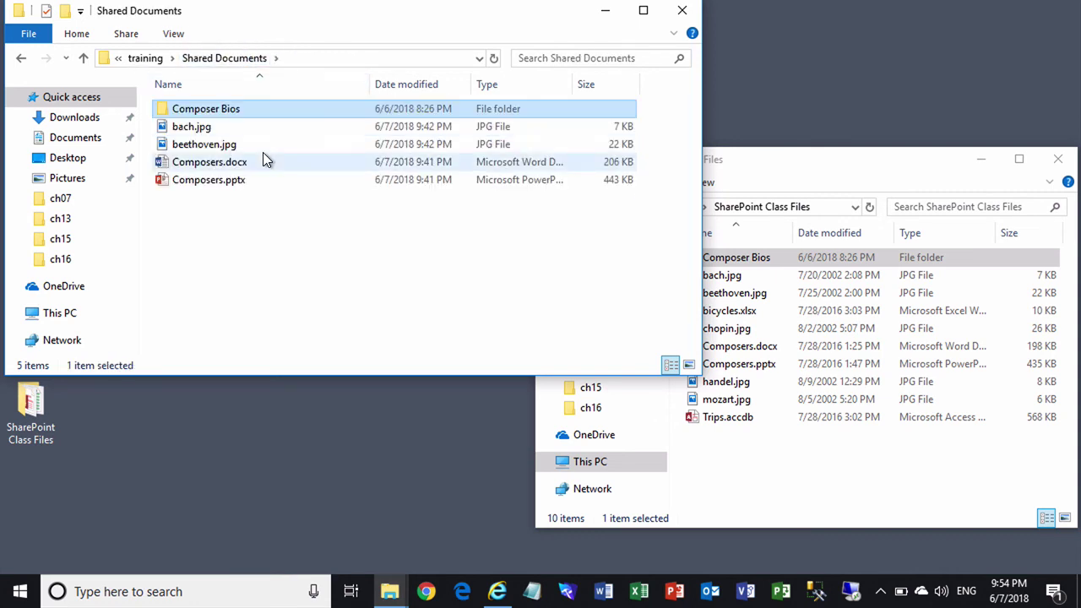
- Refresh the SharePoint Documents library, open Composer Bios, and allow the website's program prompt
click(498, 591)
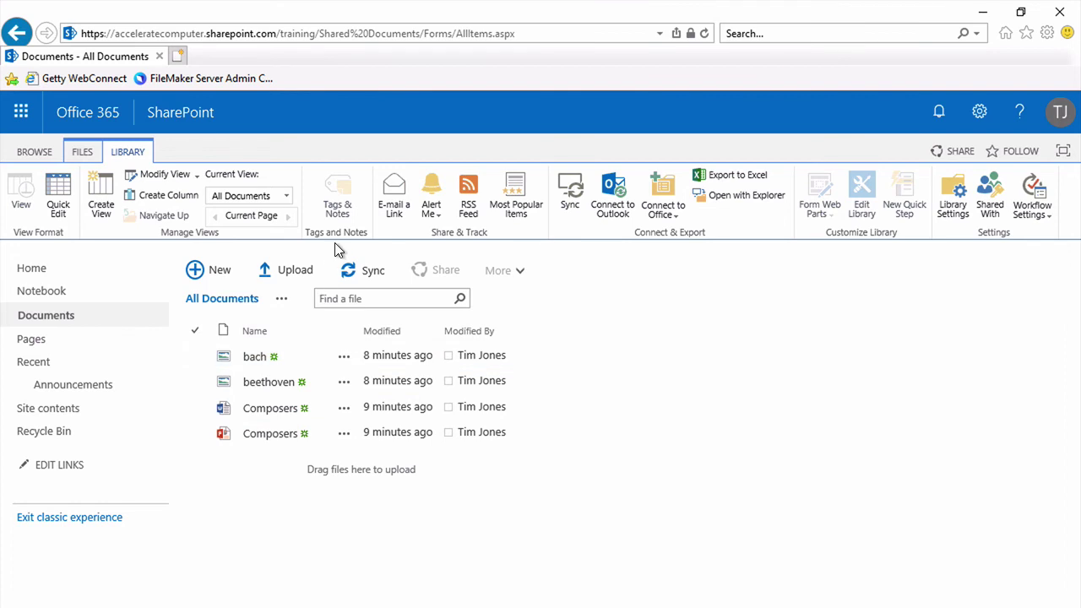
click(705, 35)
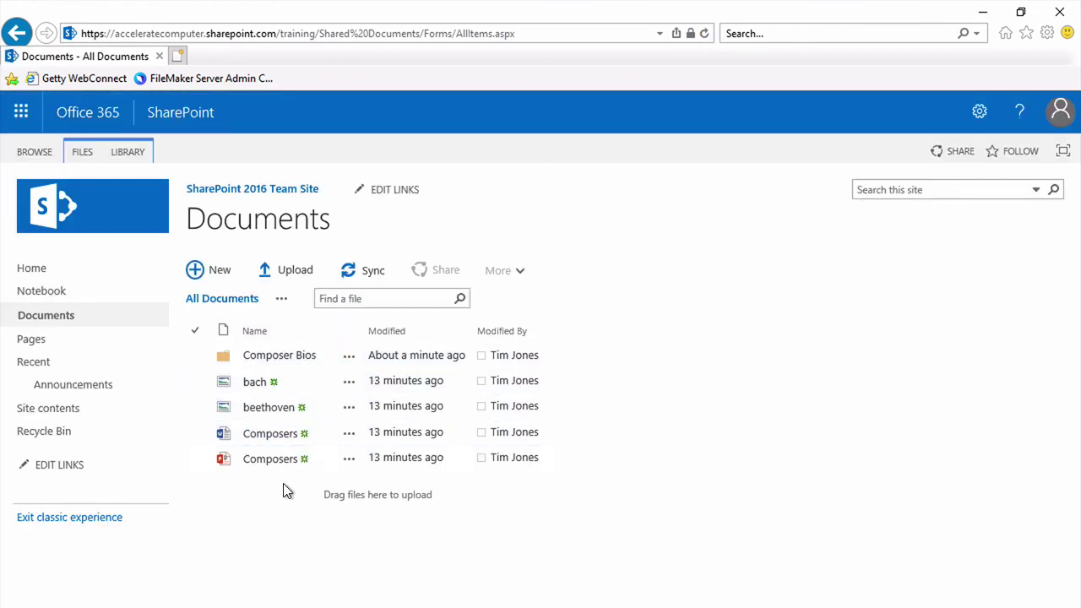
click(281, 361)
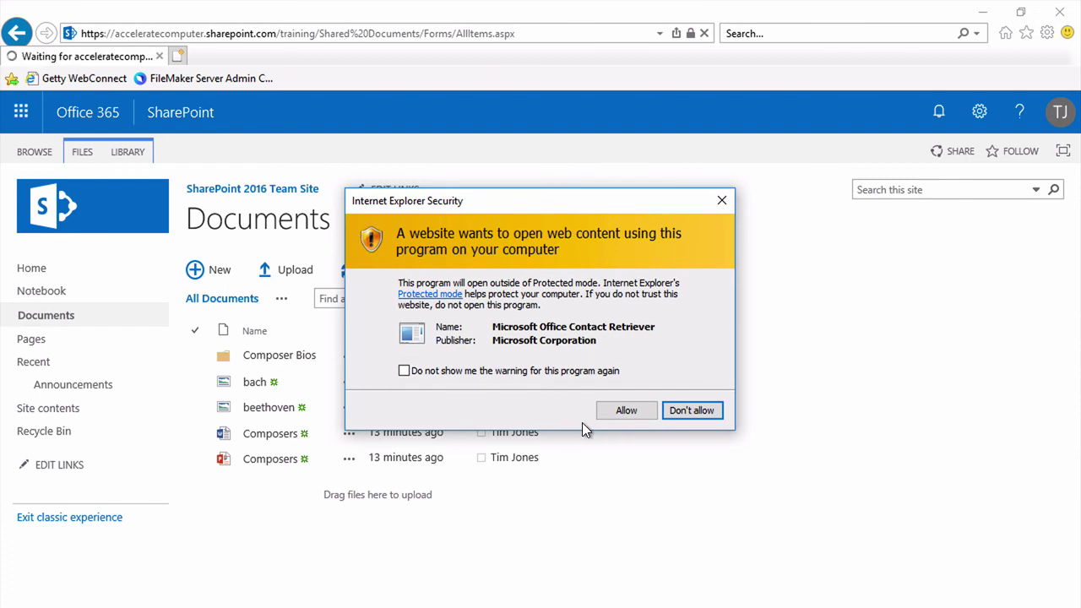
click(621, 412)
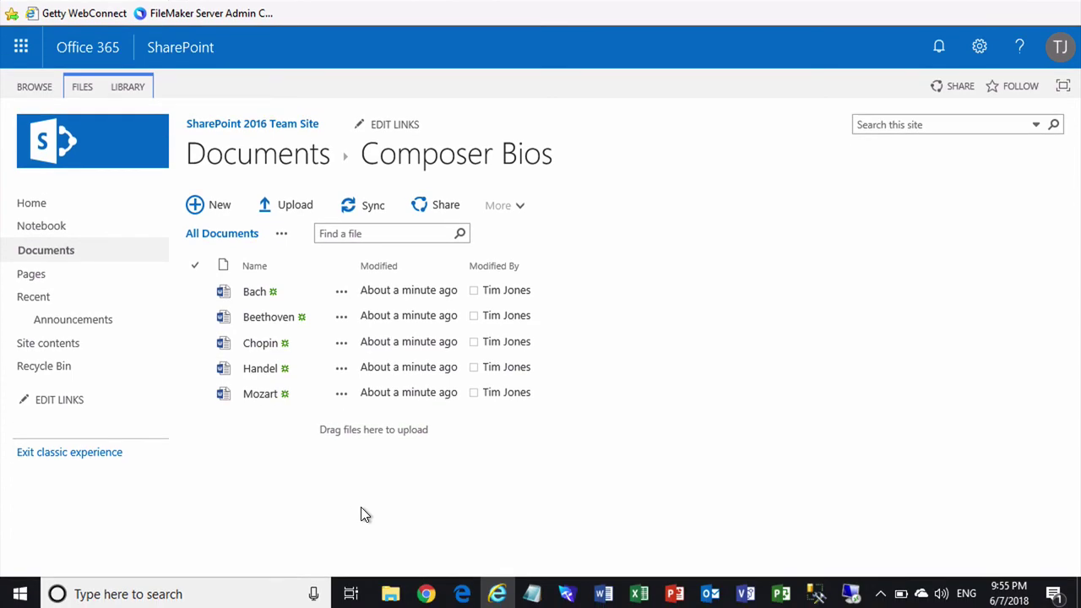
- Widen the Shared Documents window and drop its address-bar folder icon onto Quick access
mouse_move(390, 594)
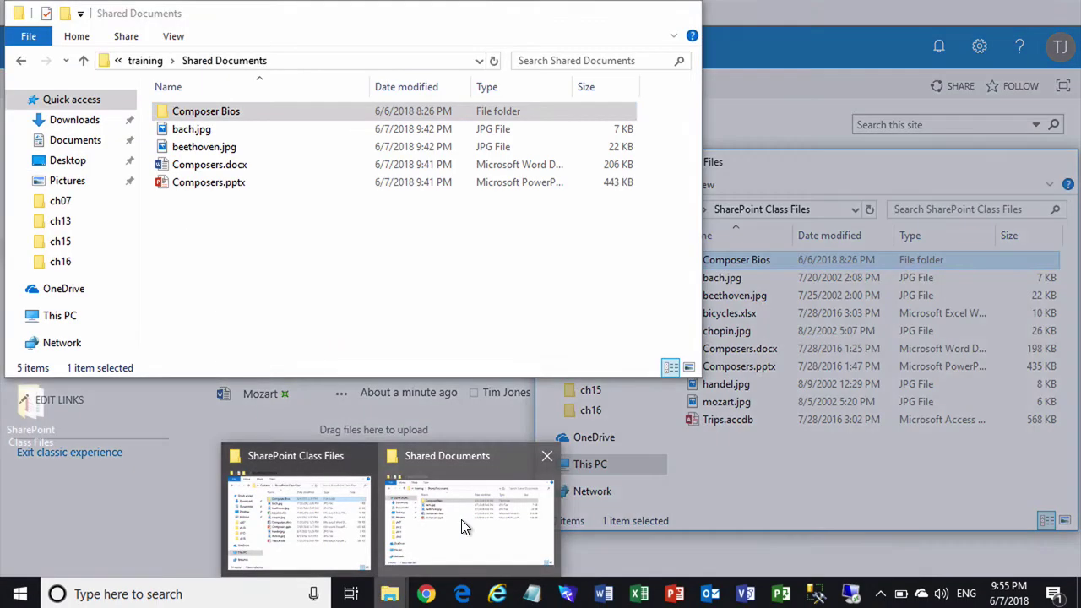
click(463, 527)
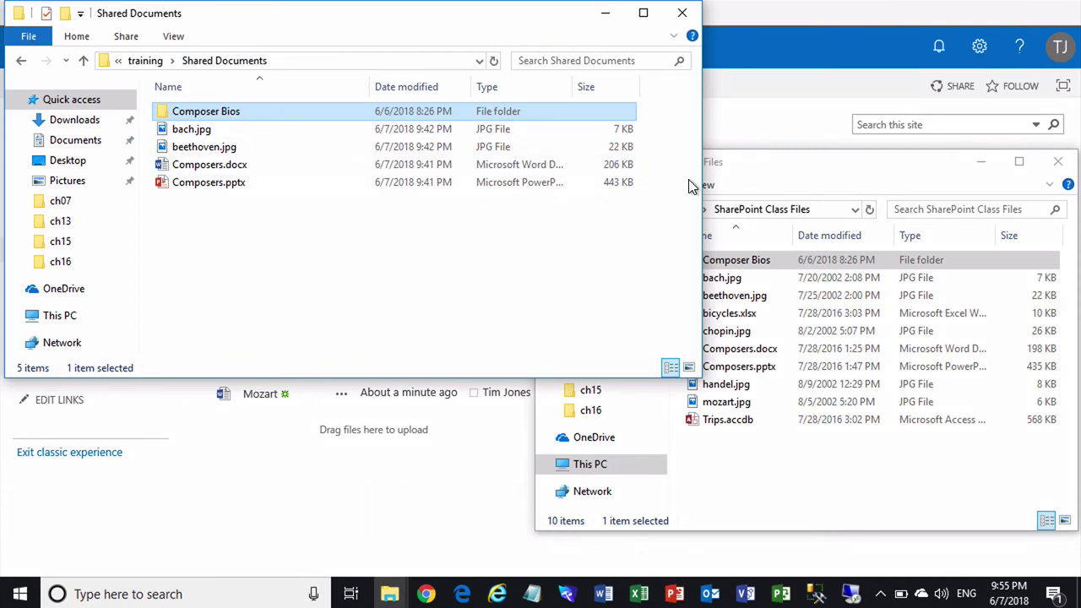
drag(704, 183, 856, 184)
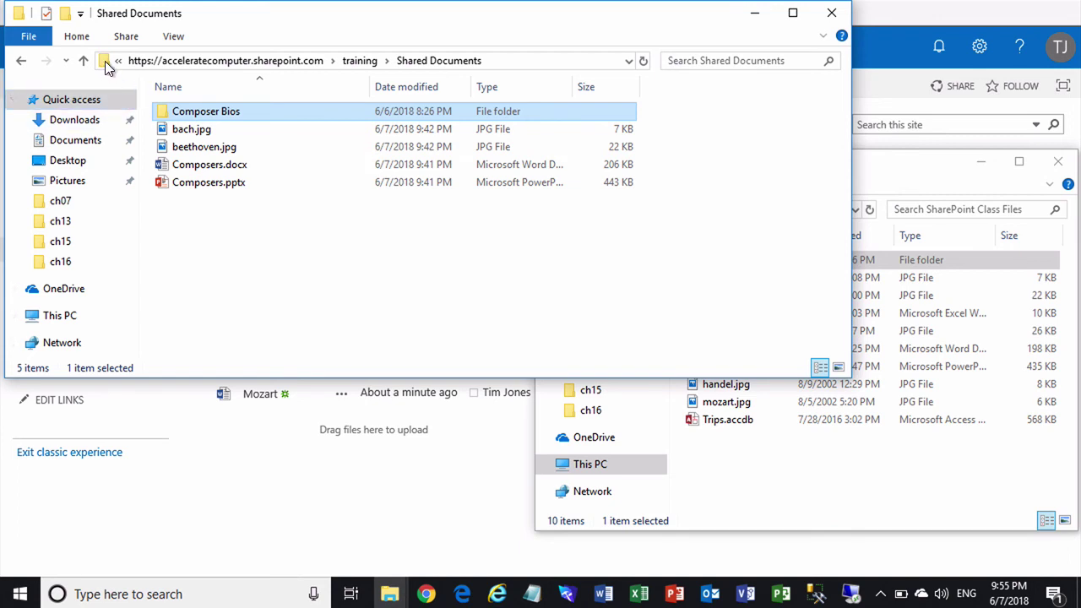
drag(104, 61, 52, 131)
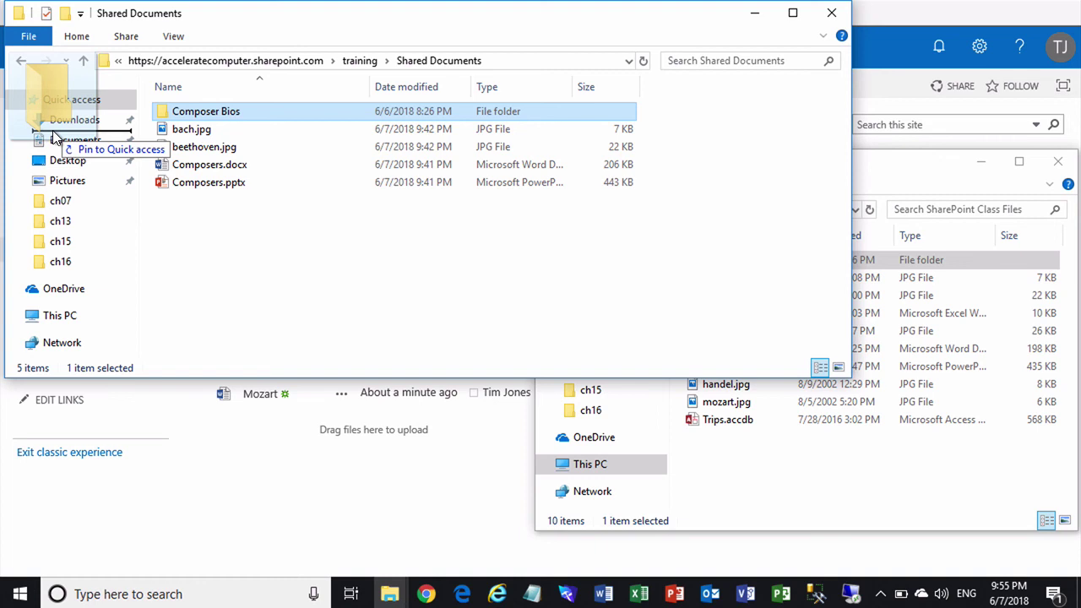
drag(55, 137, 55, 125)
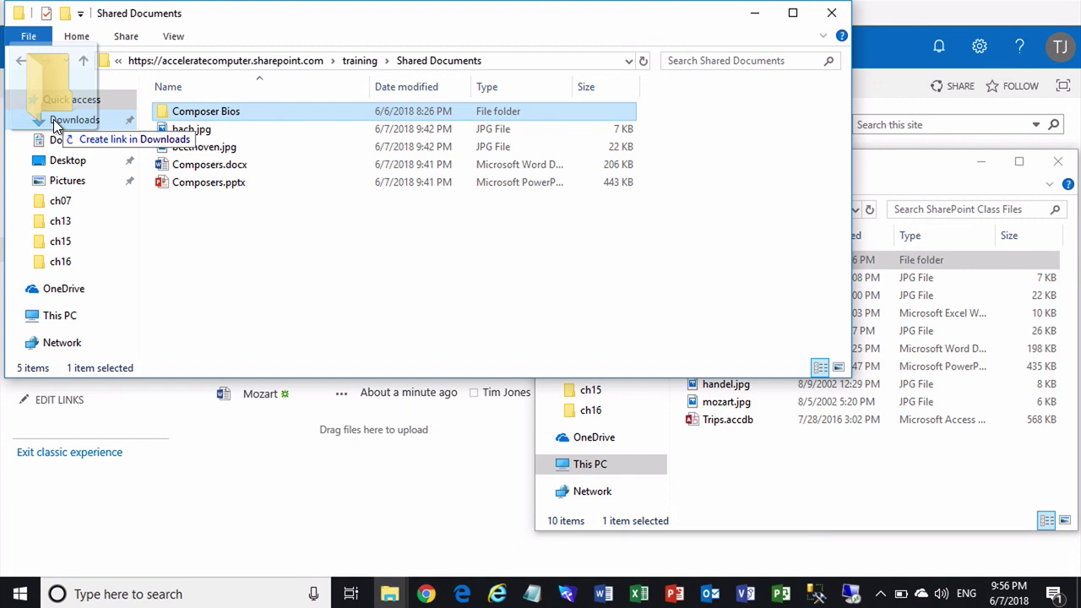
drag(55, 125, 59, 118)
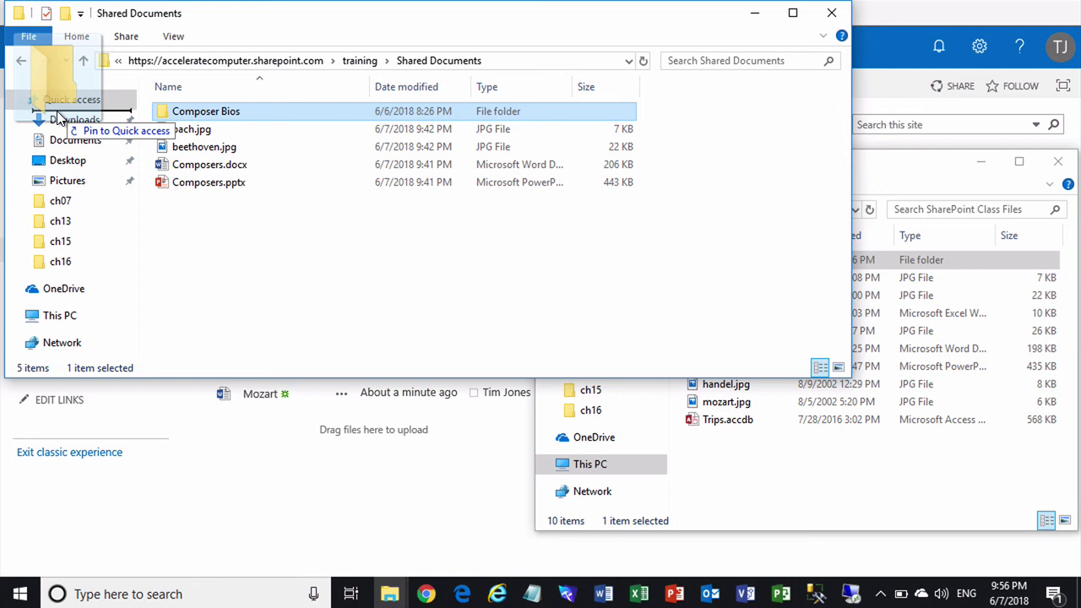
drag(59, 119, 60, 119)
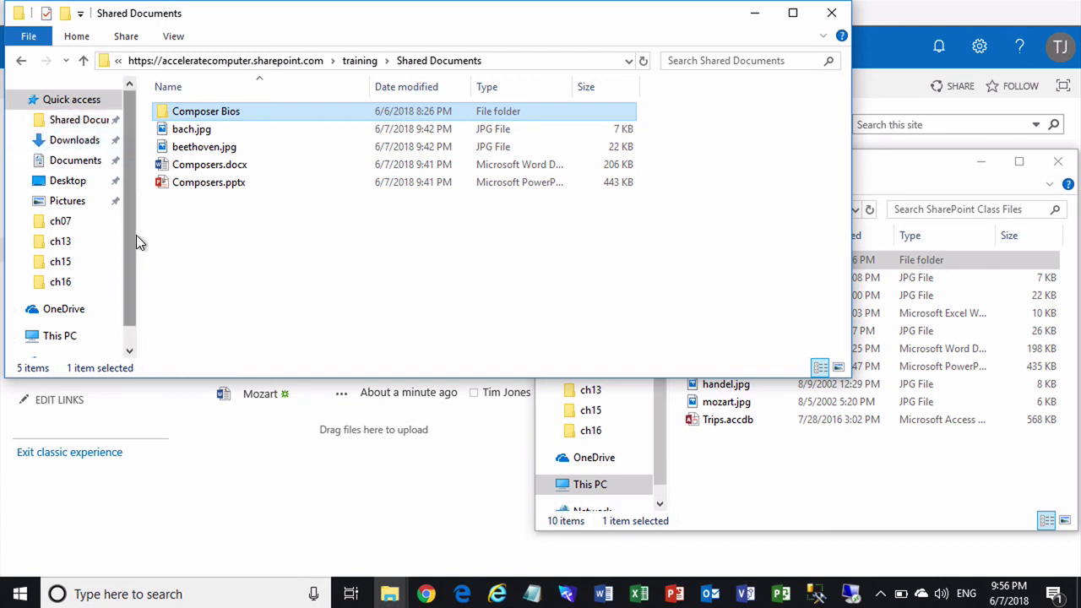
drag(140, 239, 182, 241)
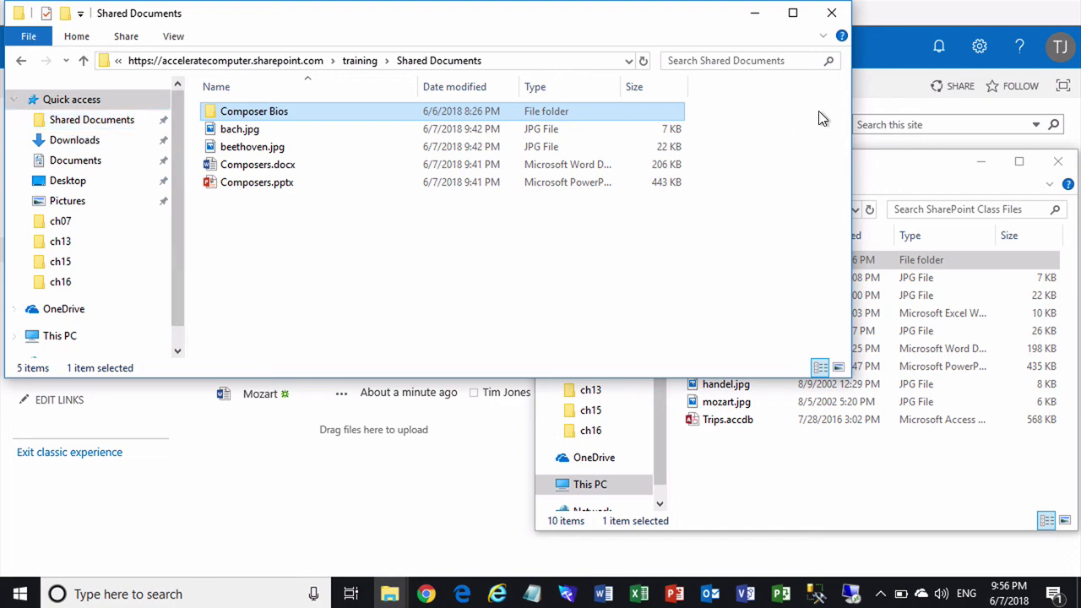
- Close the extra Shared Documents window and reopen the library from its Quick access shortcut
click(832, 13)
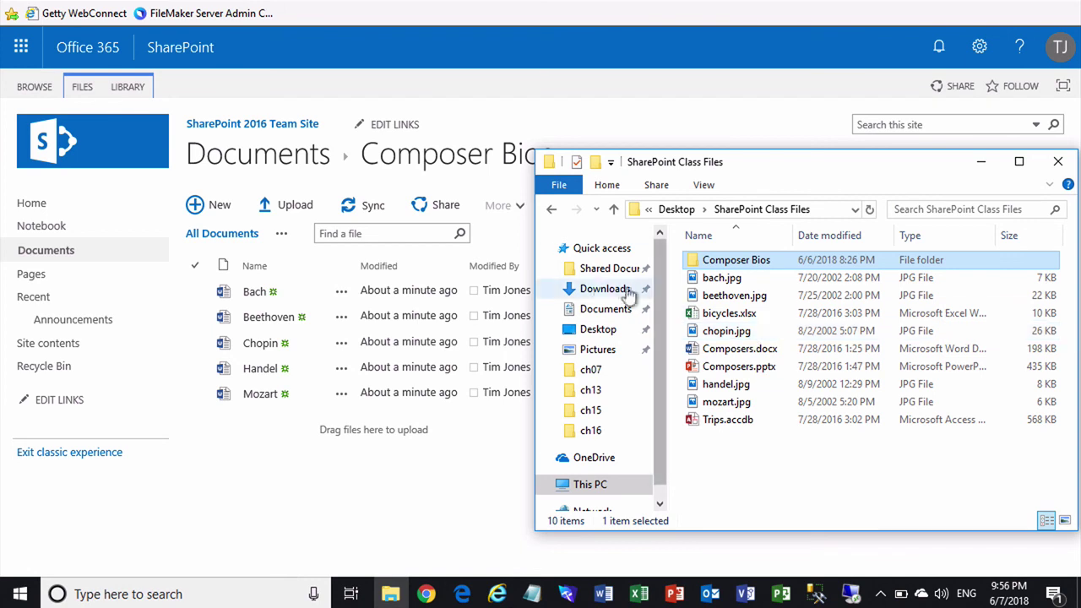
click(595, 269)
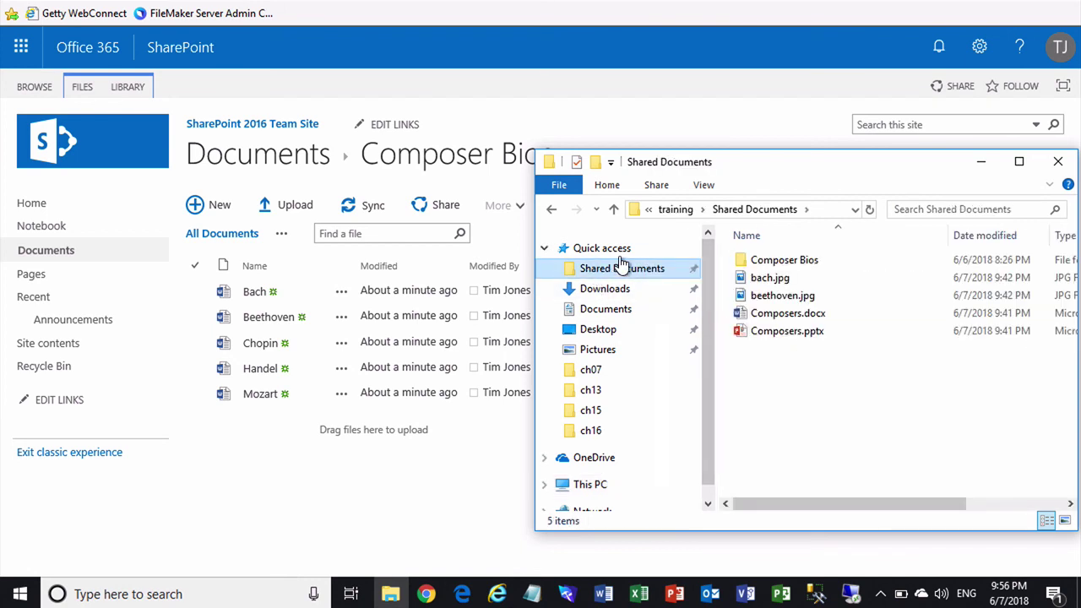
drag(535, 294, 242, 292)
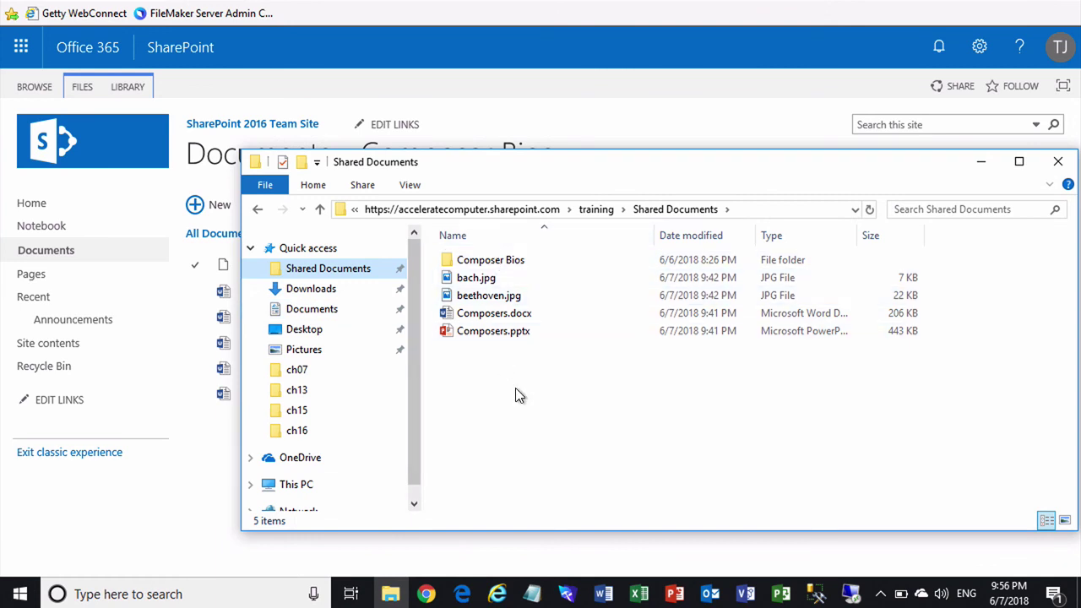